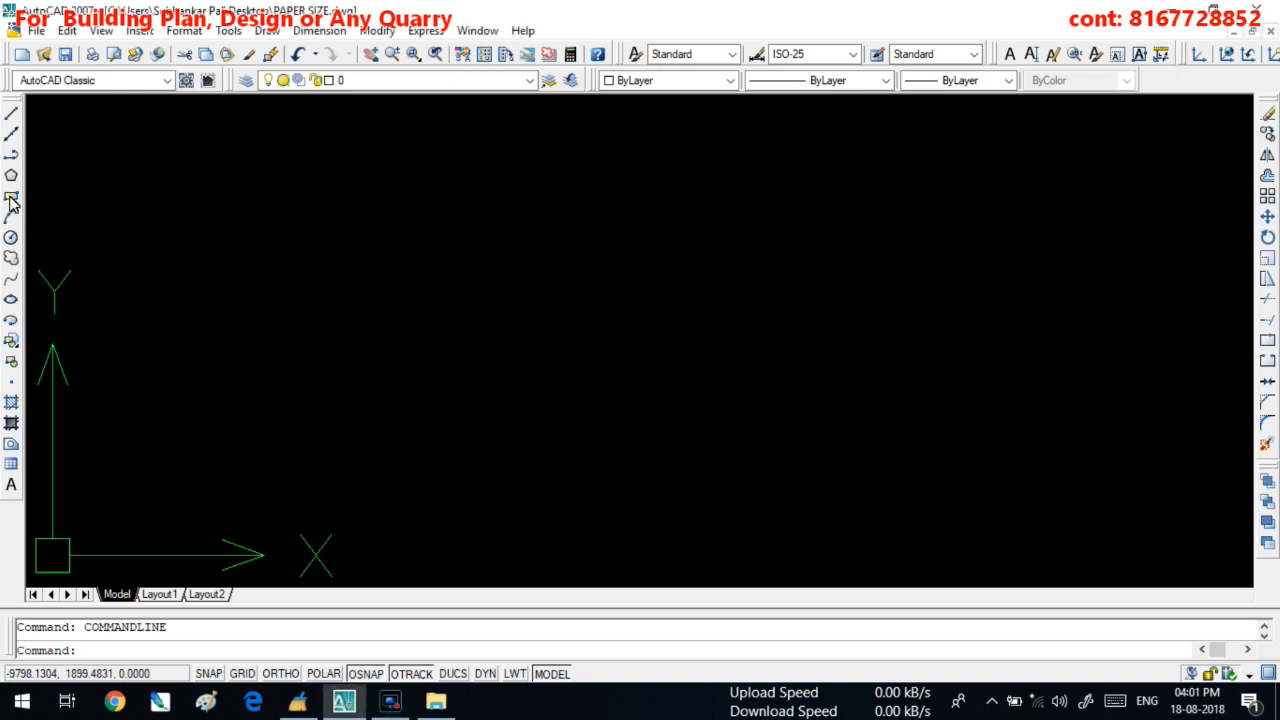
- Draw an upright rectangle, slightly taller than wide, in the empty middle of the drawing area
left_click(381, 175)
left_click(440, 303)
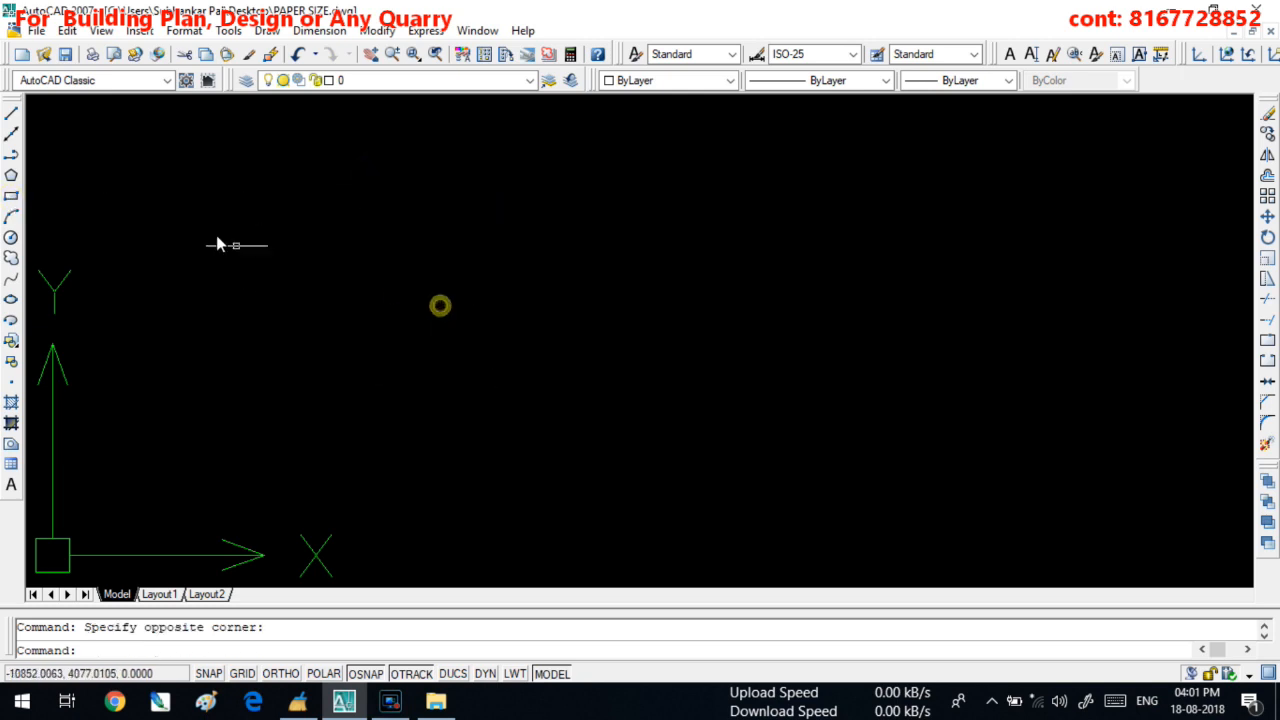
left_click(11, 176)
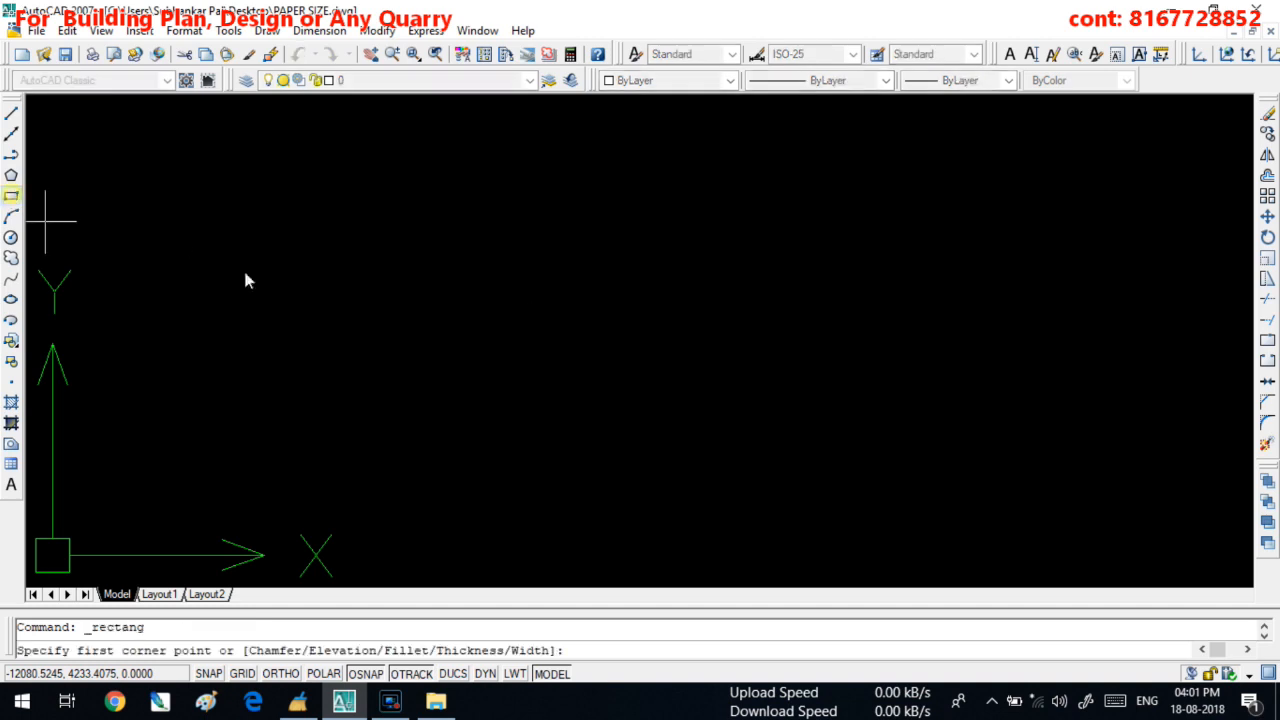
left_click(417, 167)
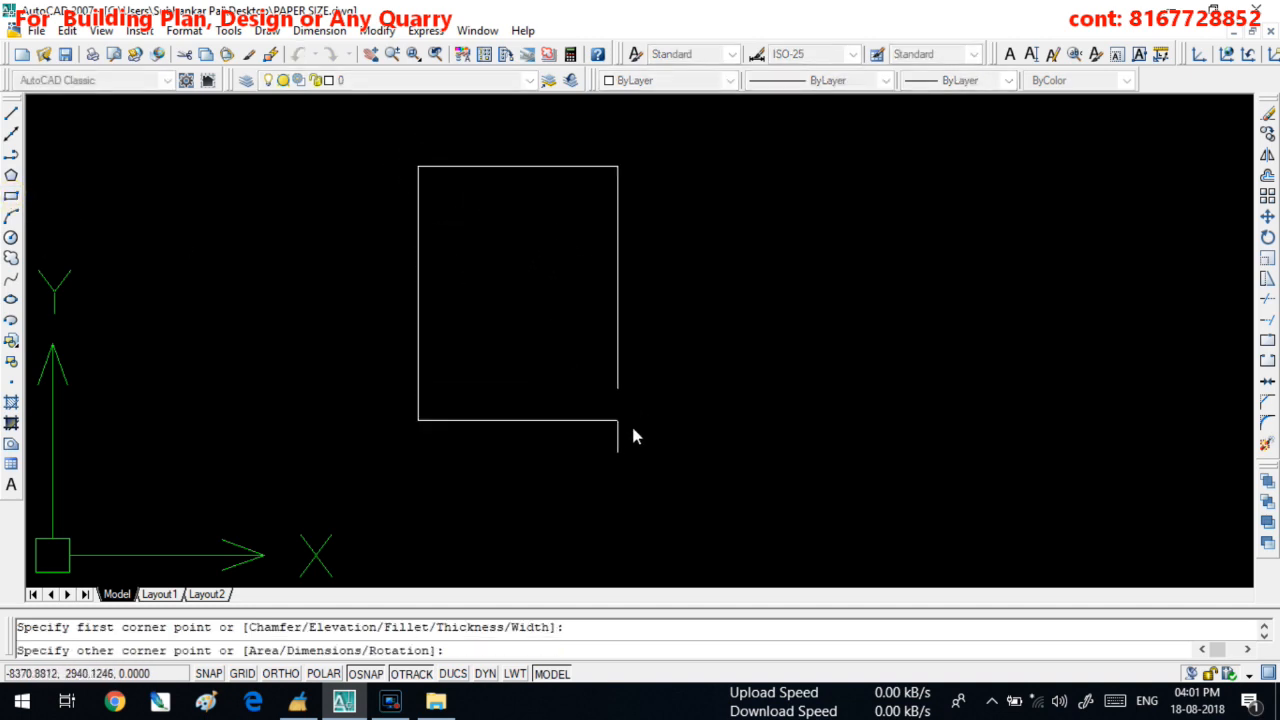
left_click(660, 446)
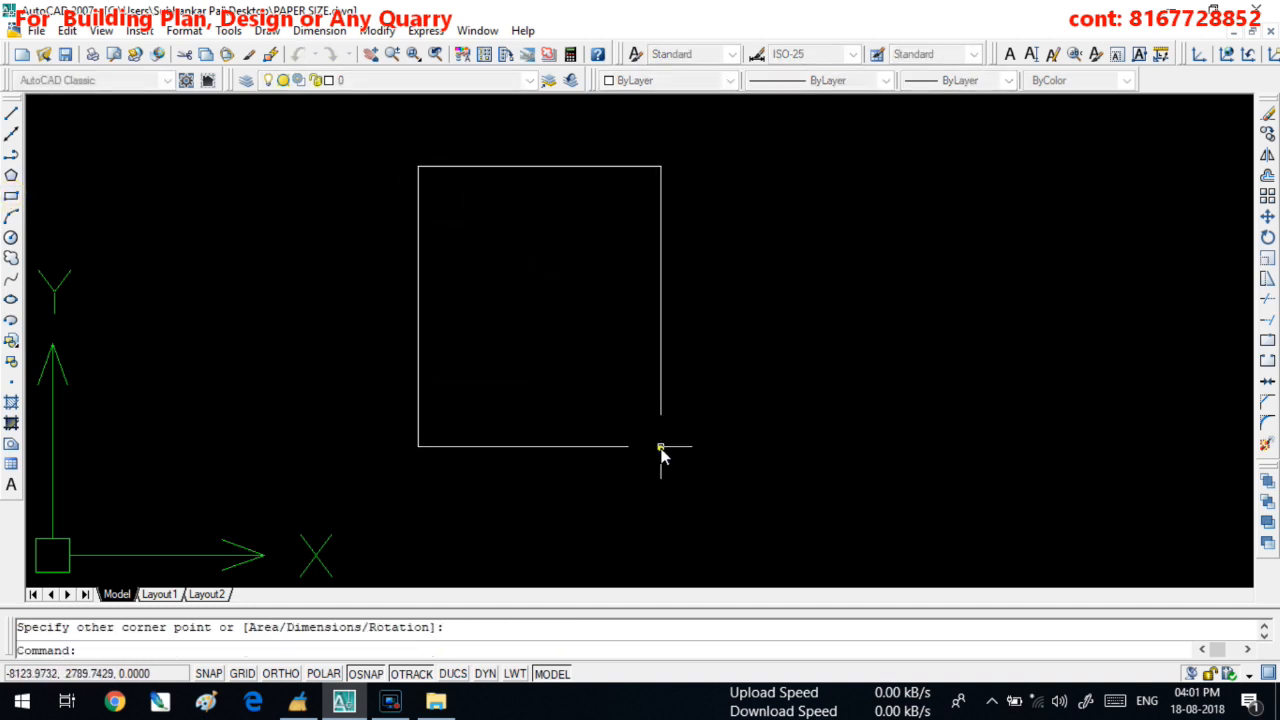
- Draw a very small circle centred on the rectangle's right edge, near mid-height
left_click(11, 238)
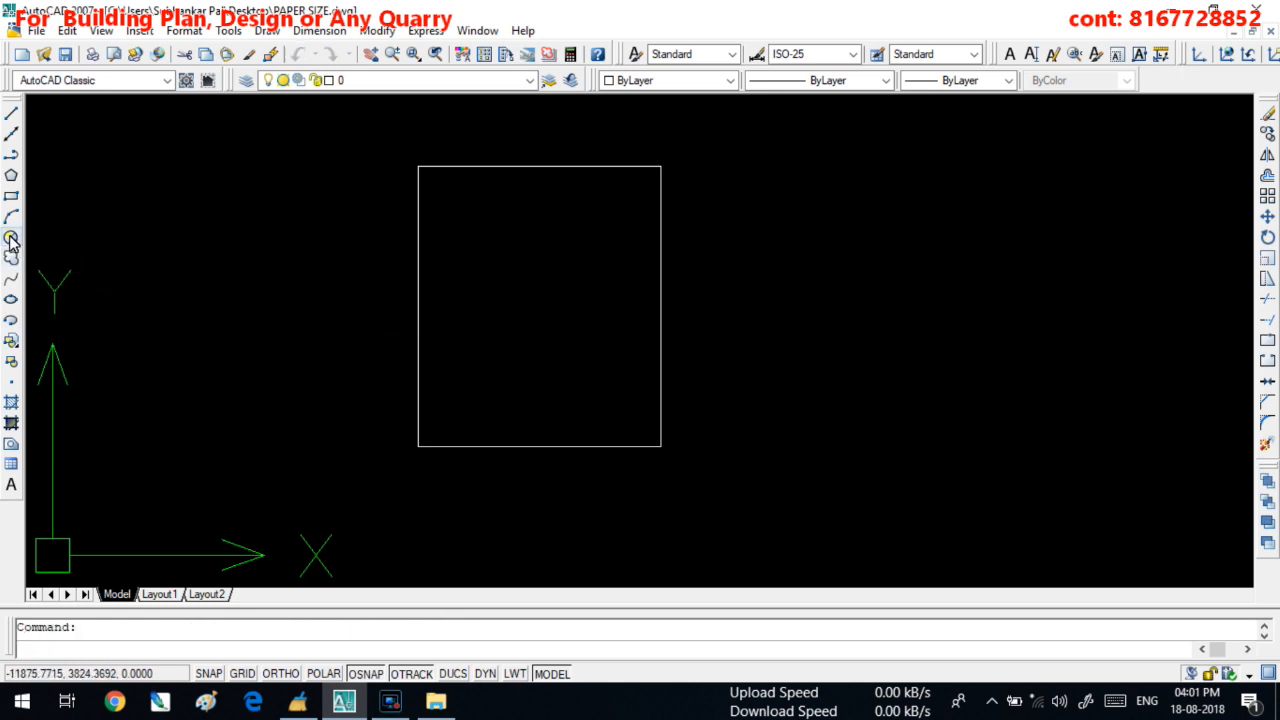
left_click(656, 294)
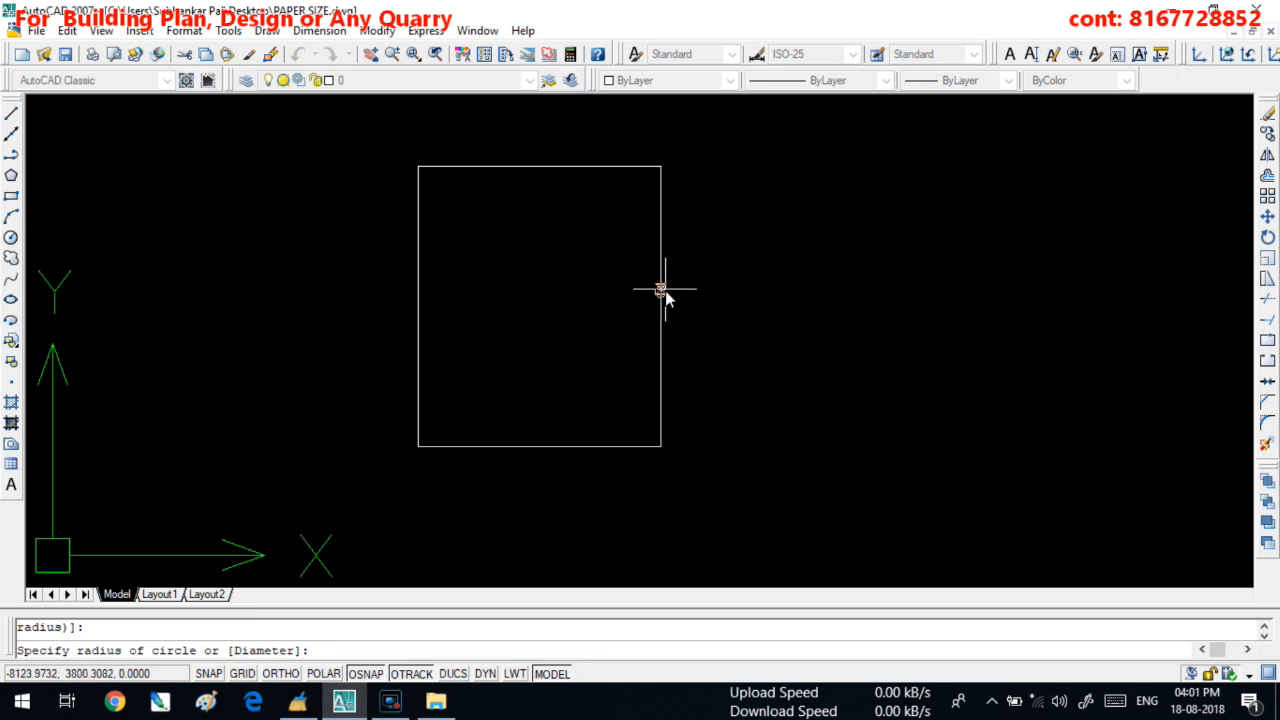
left_click(667, 293)
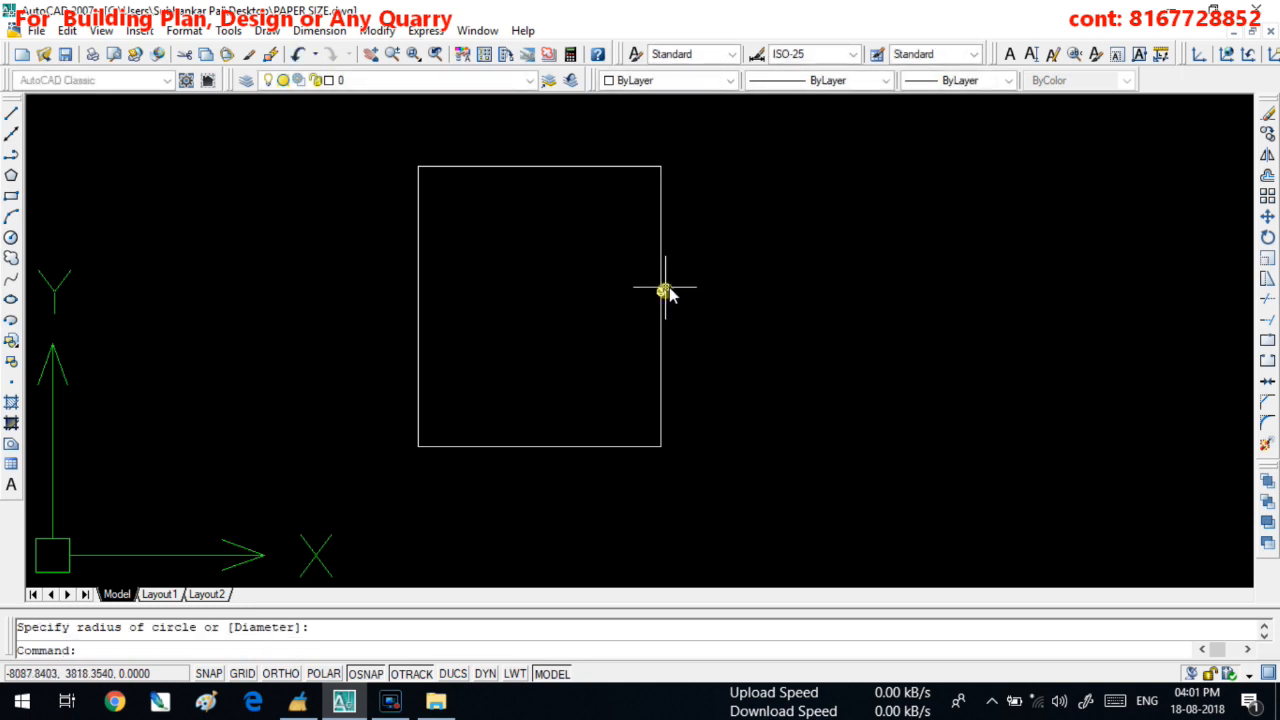
- Move the small circle by its right side onto the rectangle's right edge, so that it lies just inside the rectangle
left_click(1267, 218)
scroll(674, 288, "up", 3)
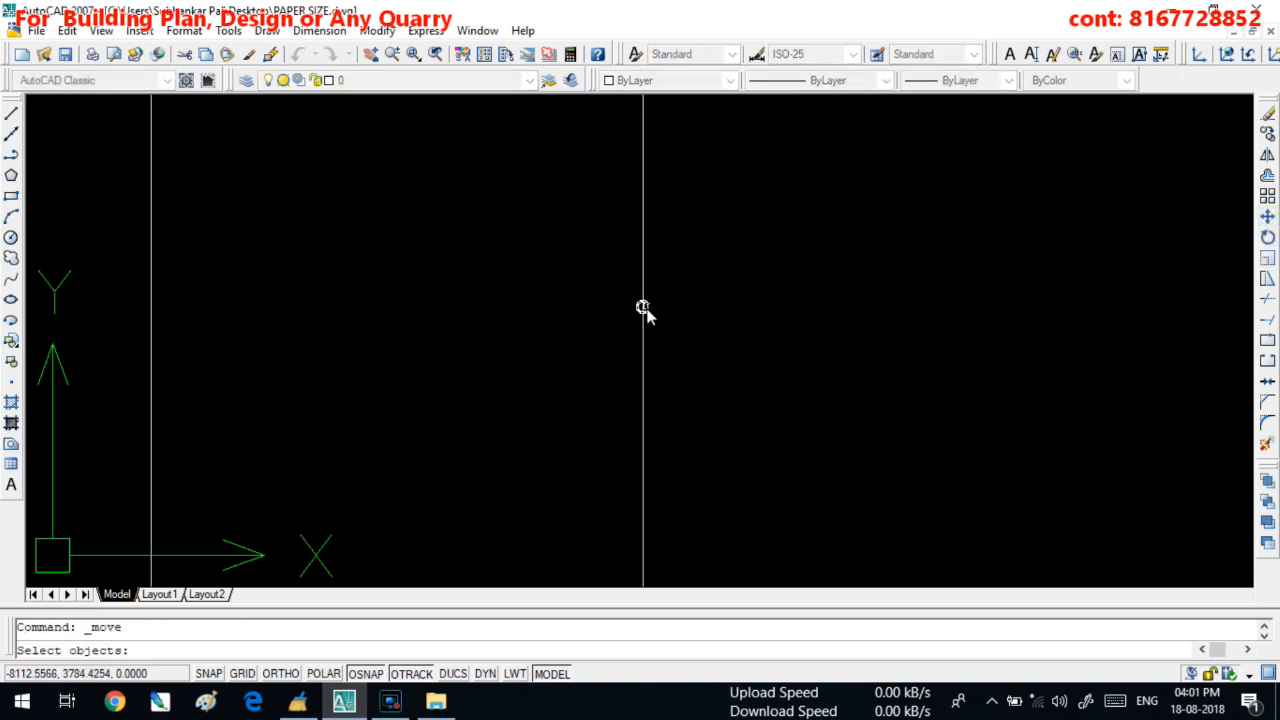
left_click(643, 308)
key("Return")
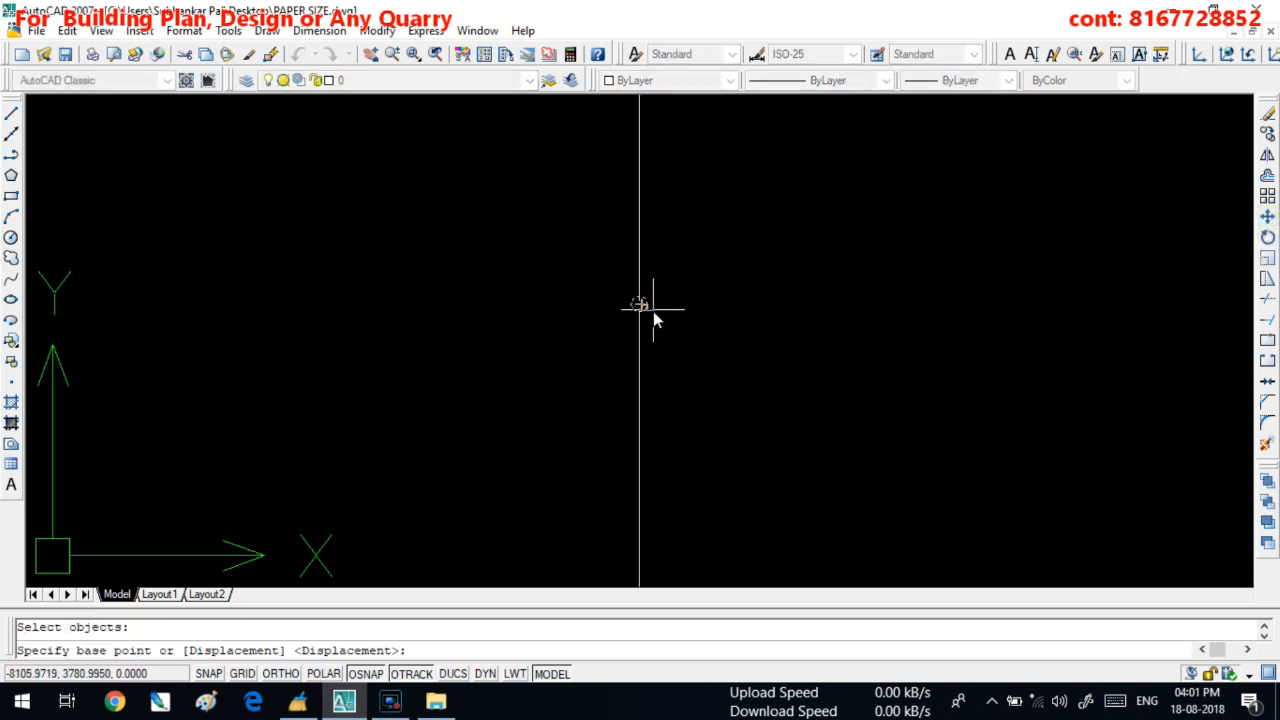
left_click(649, 307)
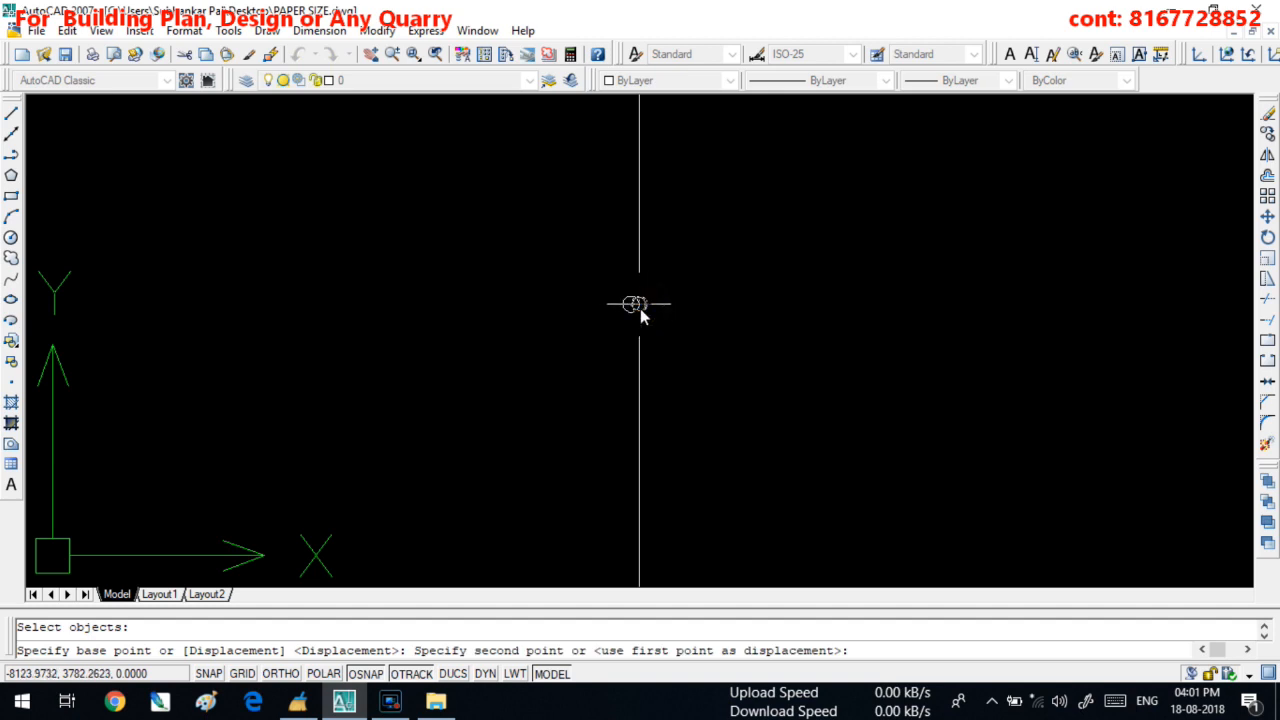
left_click(640, 306)
- Draw a small closed revision cloud around the circle on the rectangle's right edge, using the Normal style and arc length 15
scroll(690, 324, "down", 2)
middle_click_drag(678, 332, 589, 351)
scroll(669, 351, "down", 2)
scroll(589, 351, "up", 2)
scroll(669, 323, "down", 2)
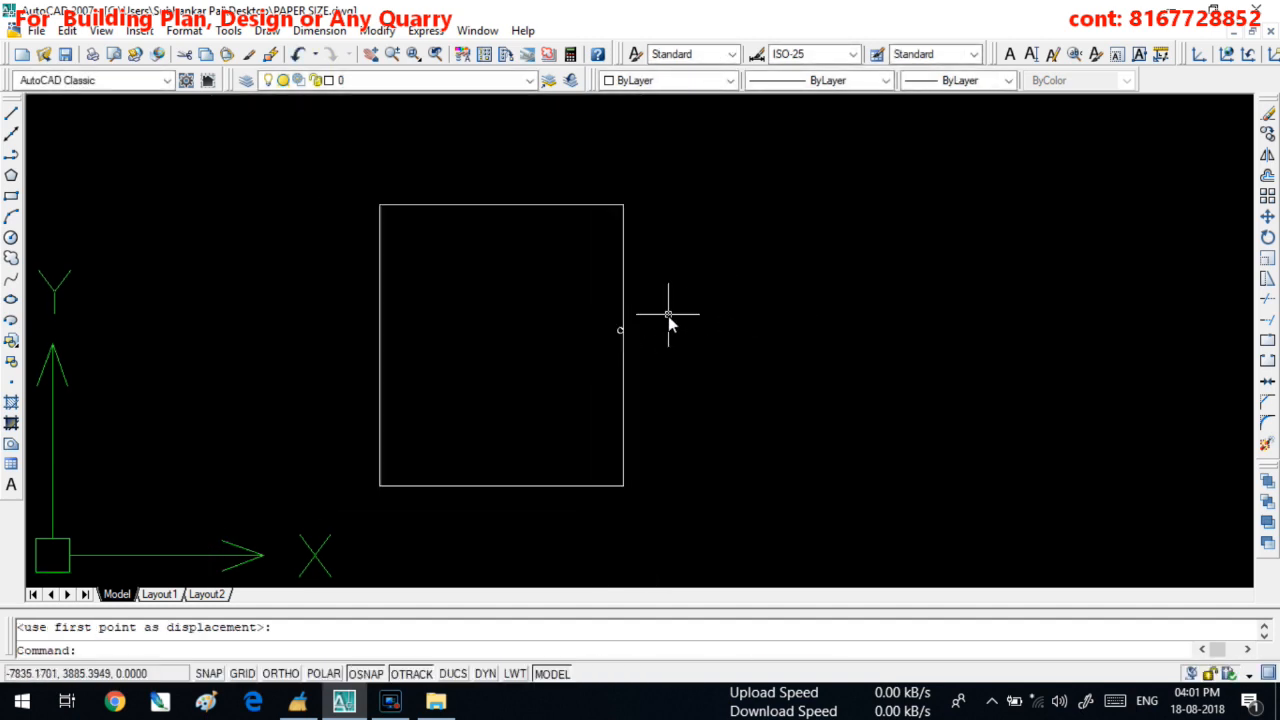
middle_click_drag(668, 316, 557, 358)
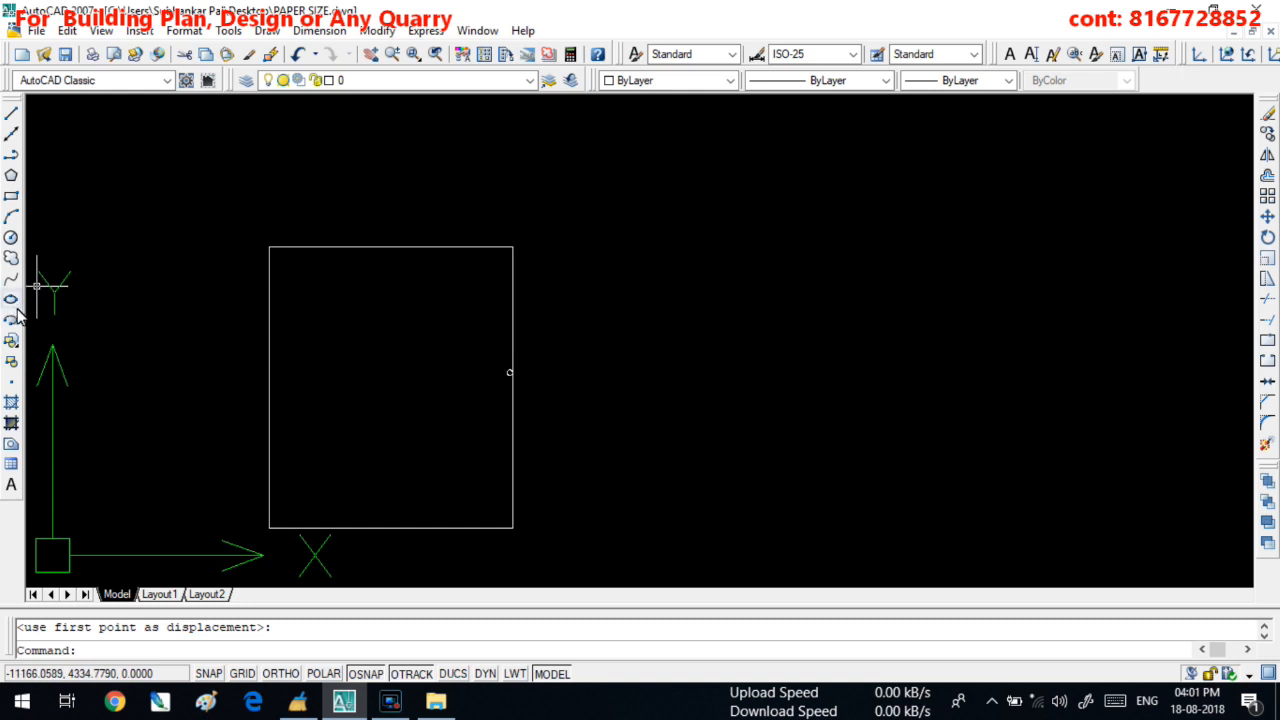
left_click(11, 259)
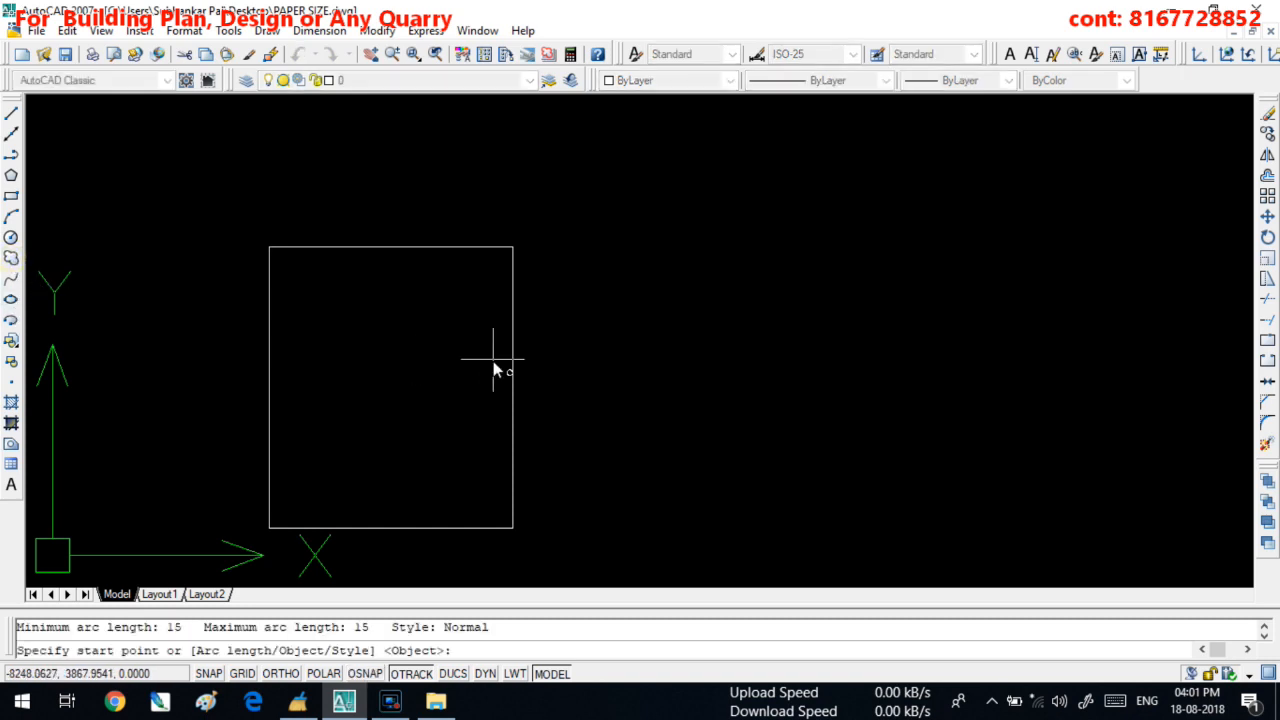
scroll(493, 361, "up", 2)
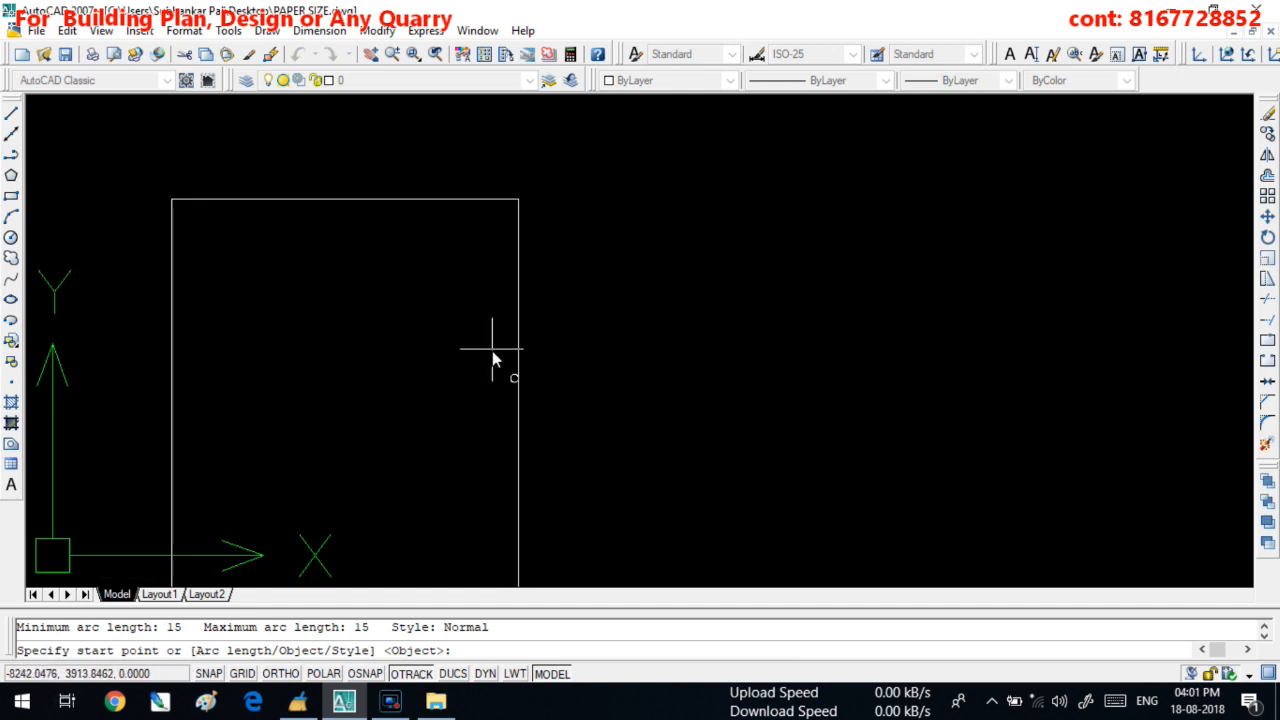
scroll(503, 370, "down", 1)
scroll(503, 370, "up", 3)
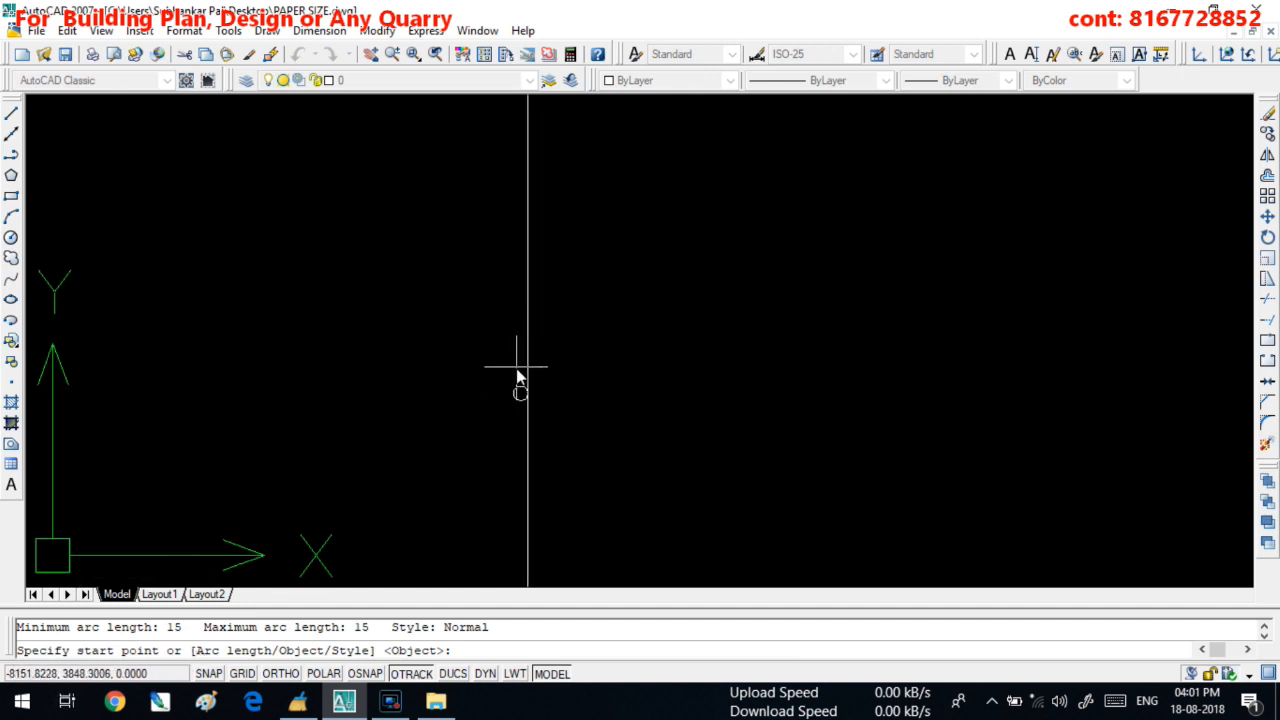
left_click(505, 370)
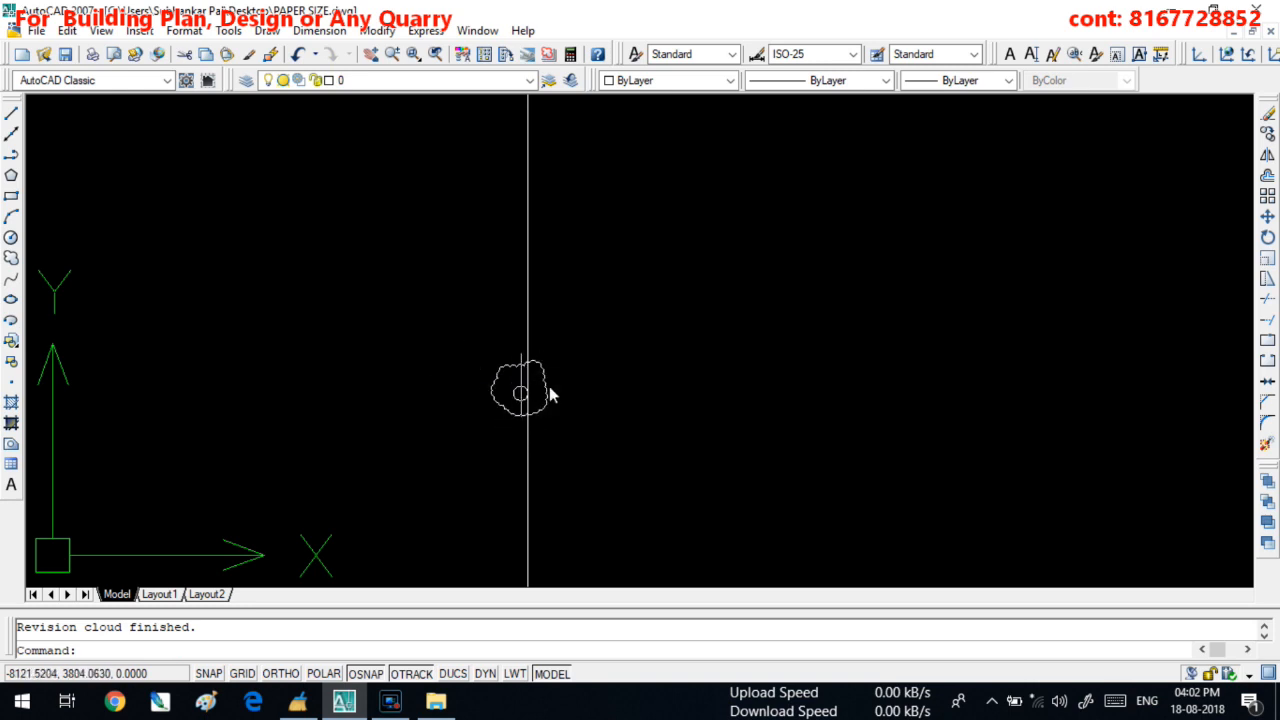
scroll(549, 394, "down", 4)
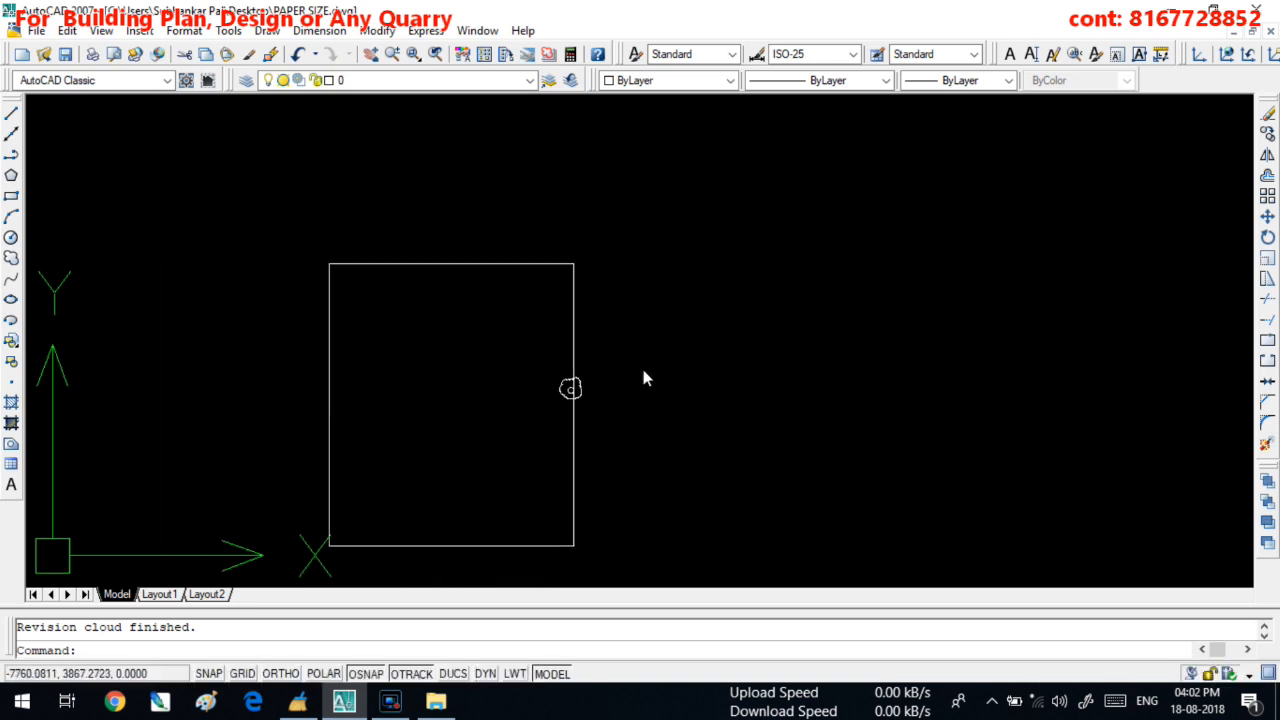
scroll(585, 368, "up", 2)
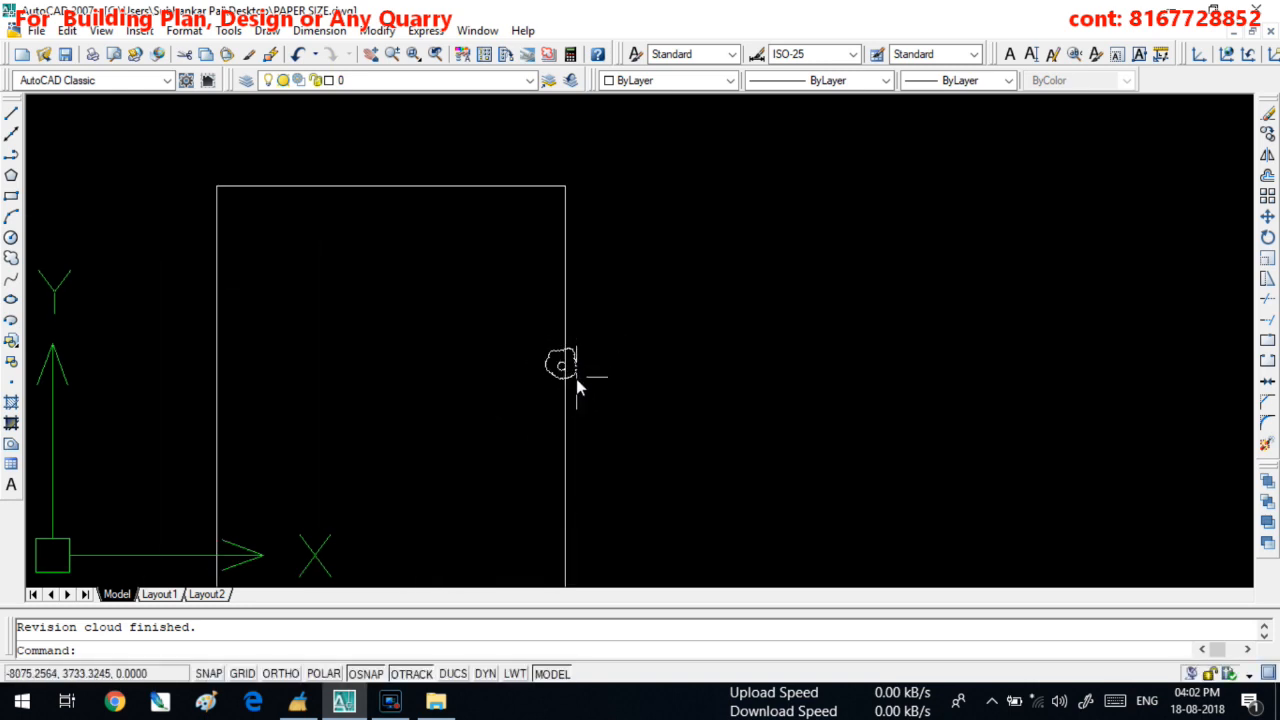
scroll(608, 380, "up", 2)
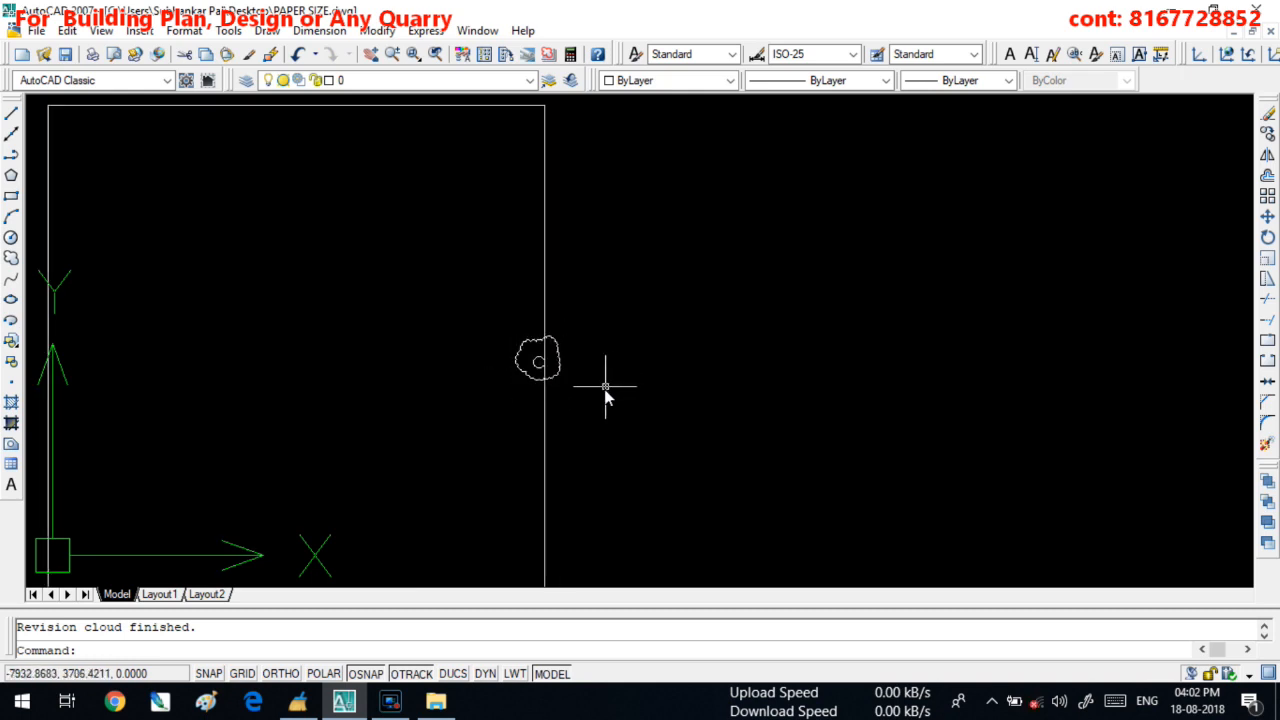
scroll(600, 395, "down", 2)
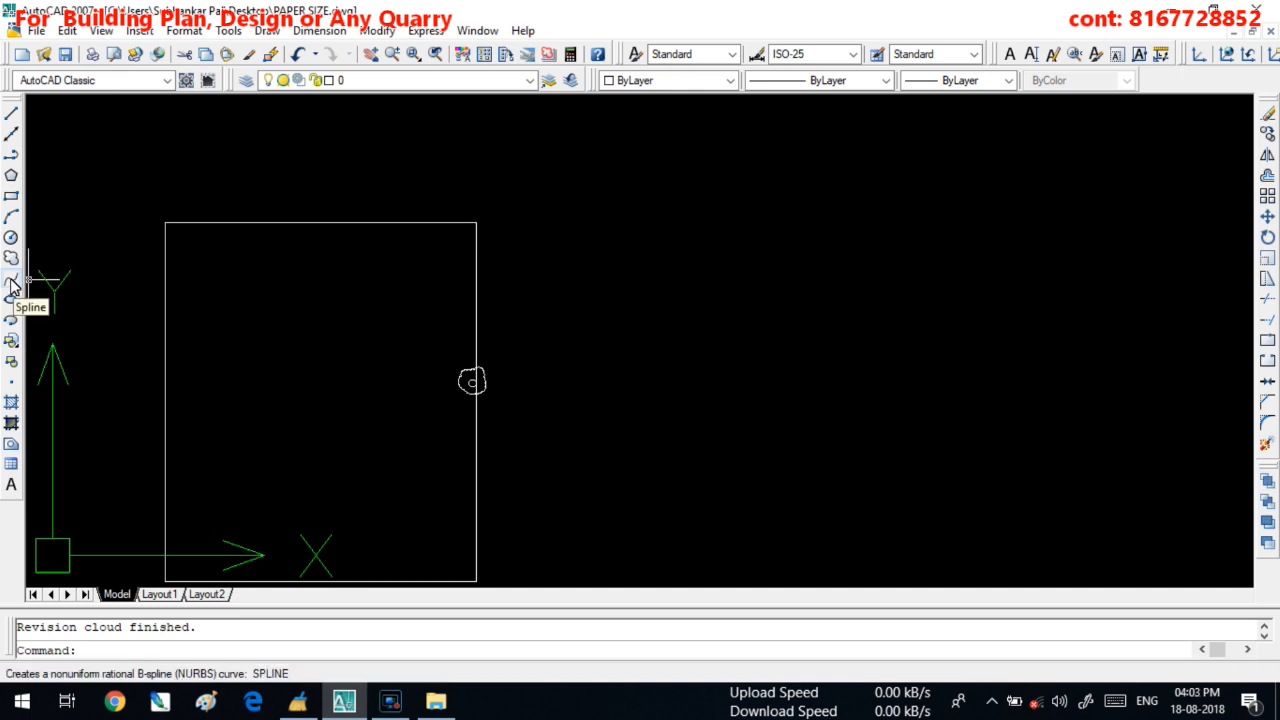
- Draw a wavy vertical spline beside the rectangle's right side, extending slightly below it, and set its start and end tangents
left_click(12, 285)
middle_click_drag(615, 372, 590, 320)
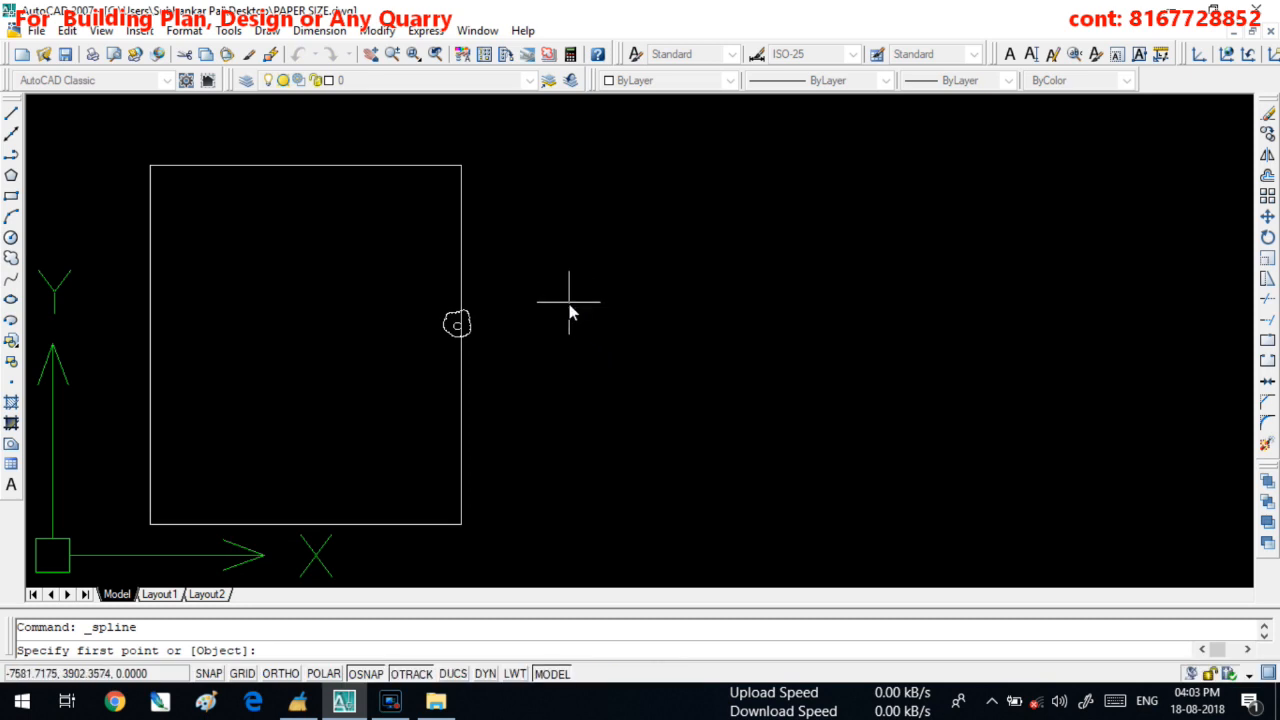
left_click(622, 179)
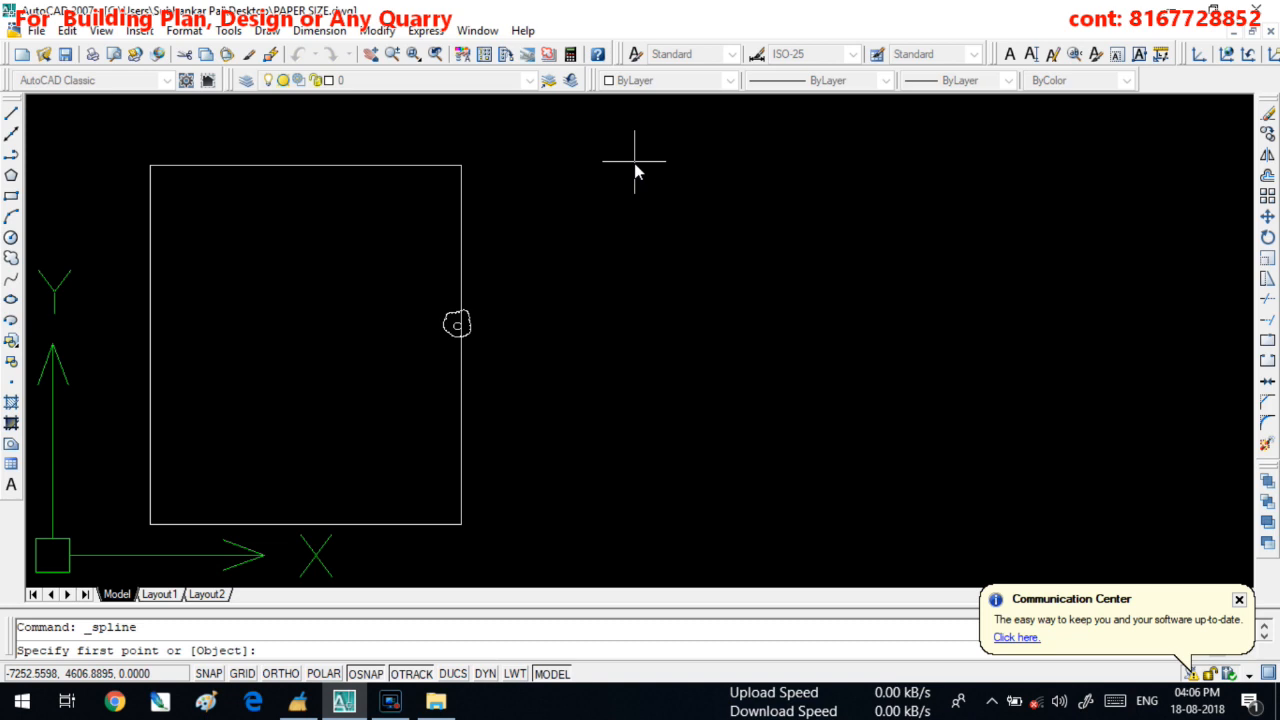
left_click(634, 162)
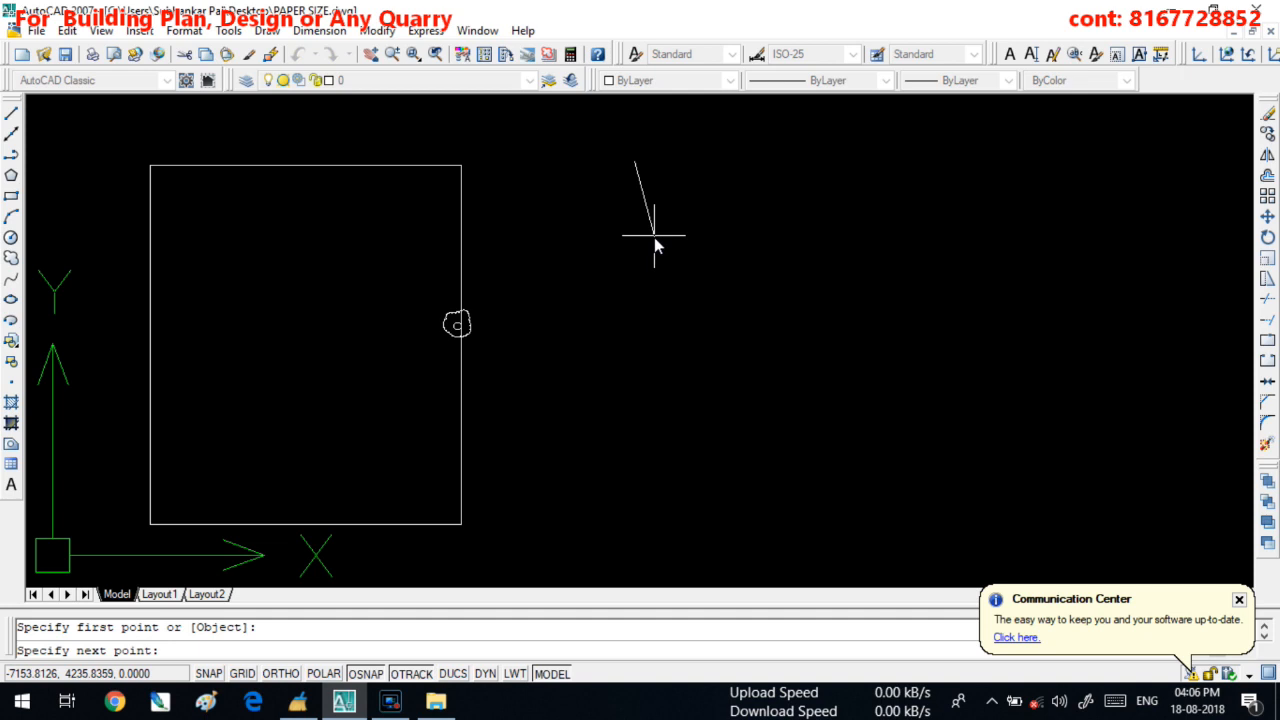
left_click(654, 237)
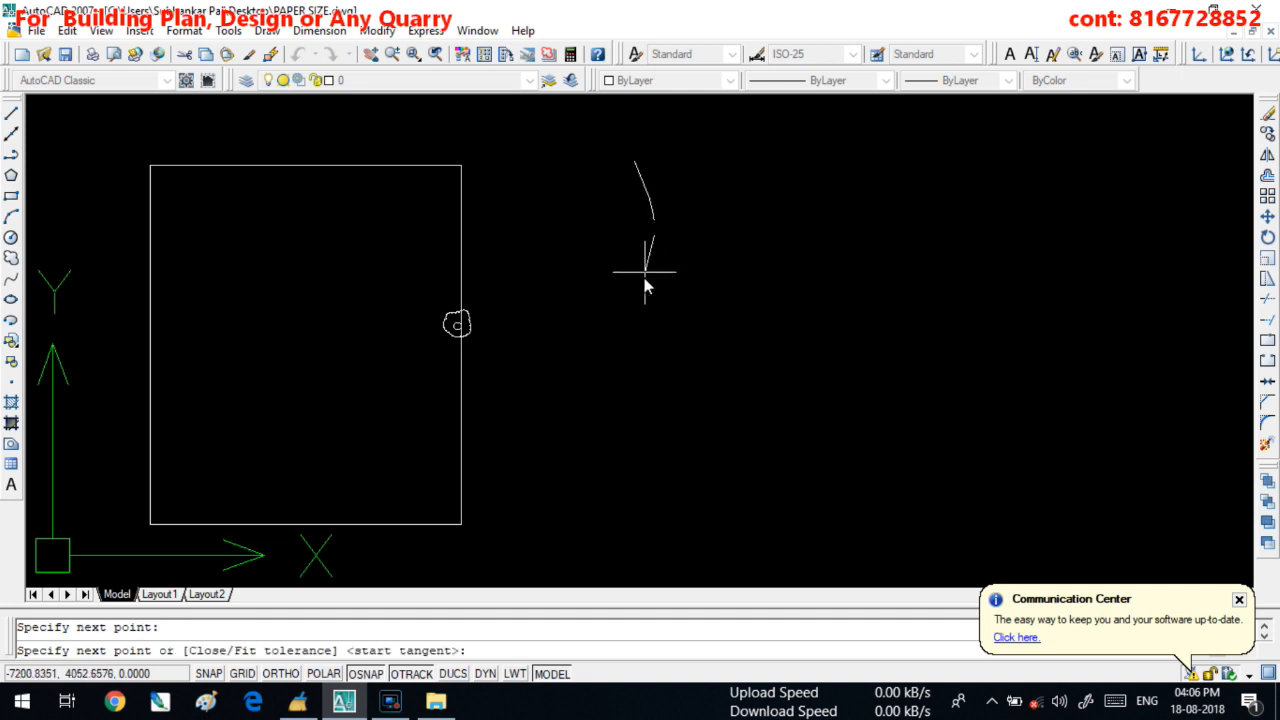
left_click(617, 329)
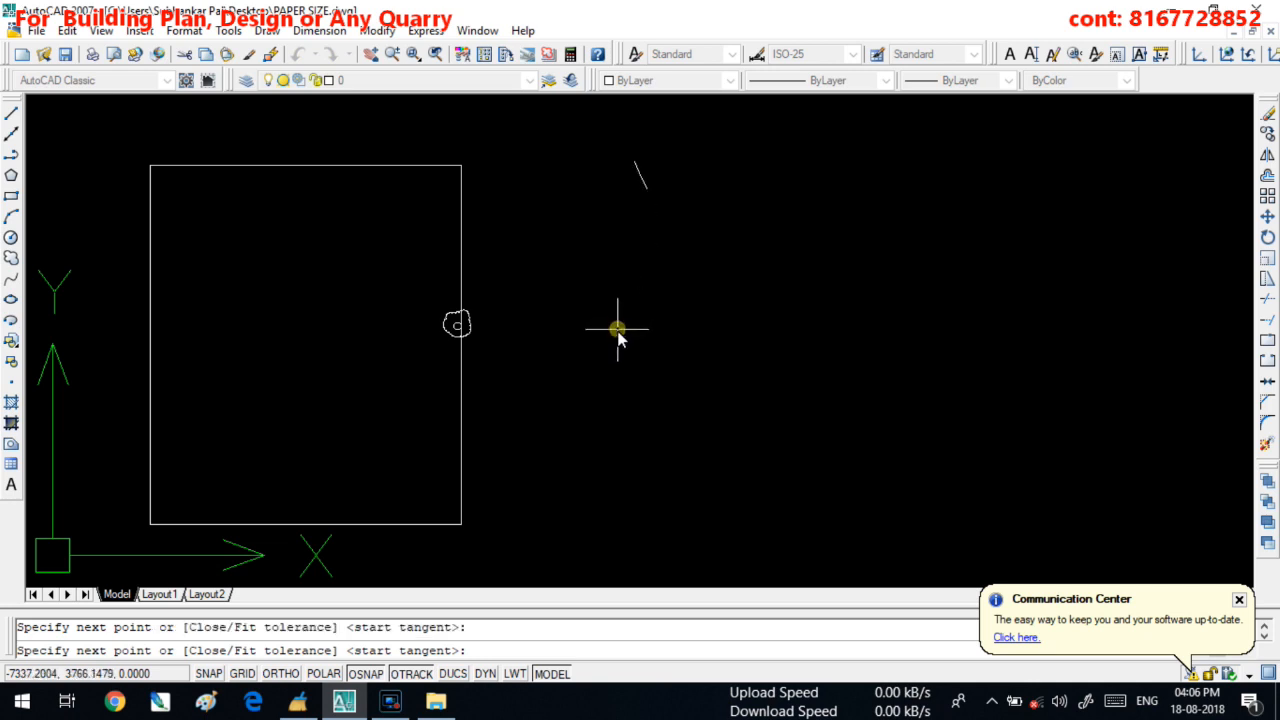
left_click(646, 437)
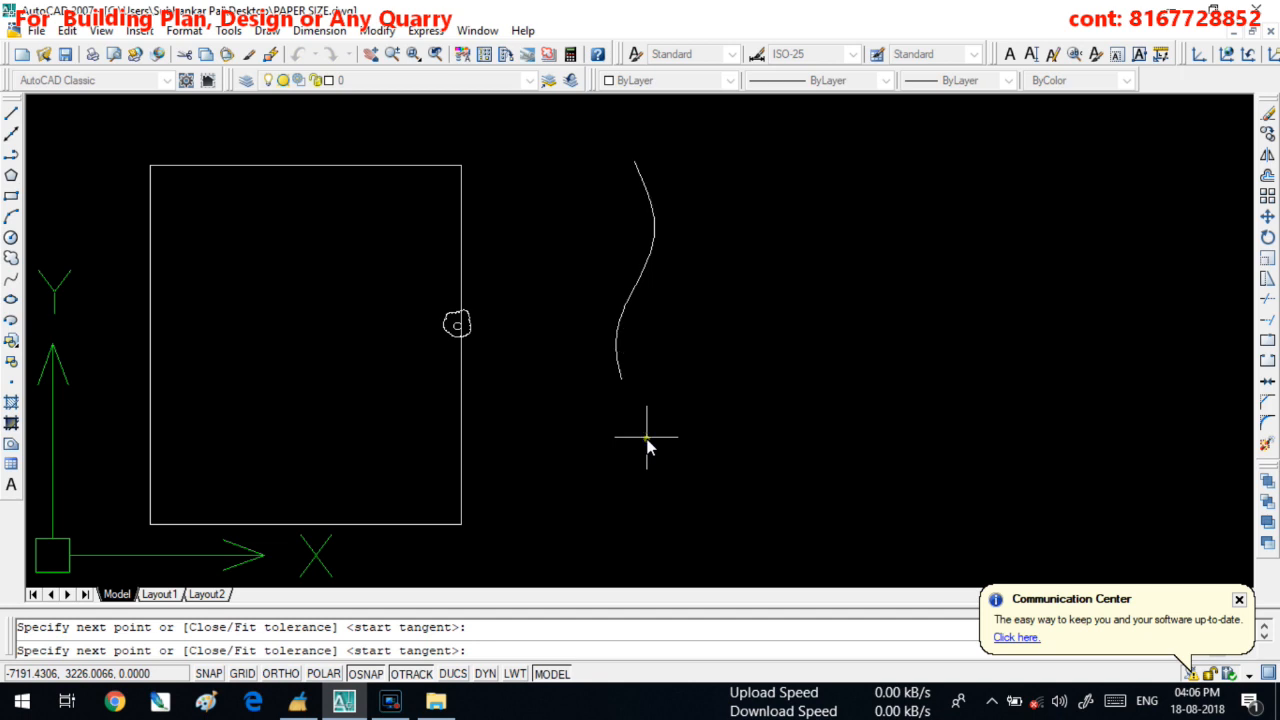
left_click(604, 518)
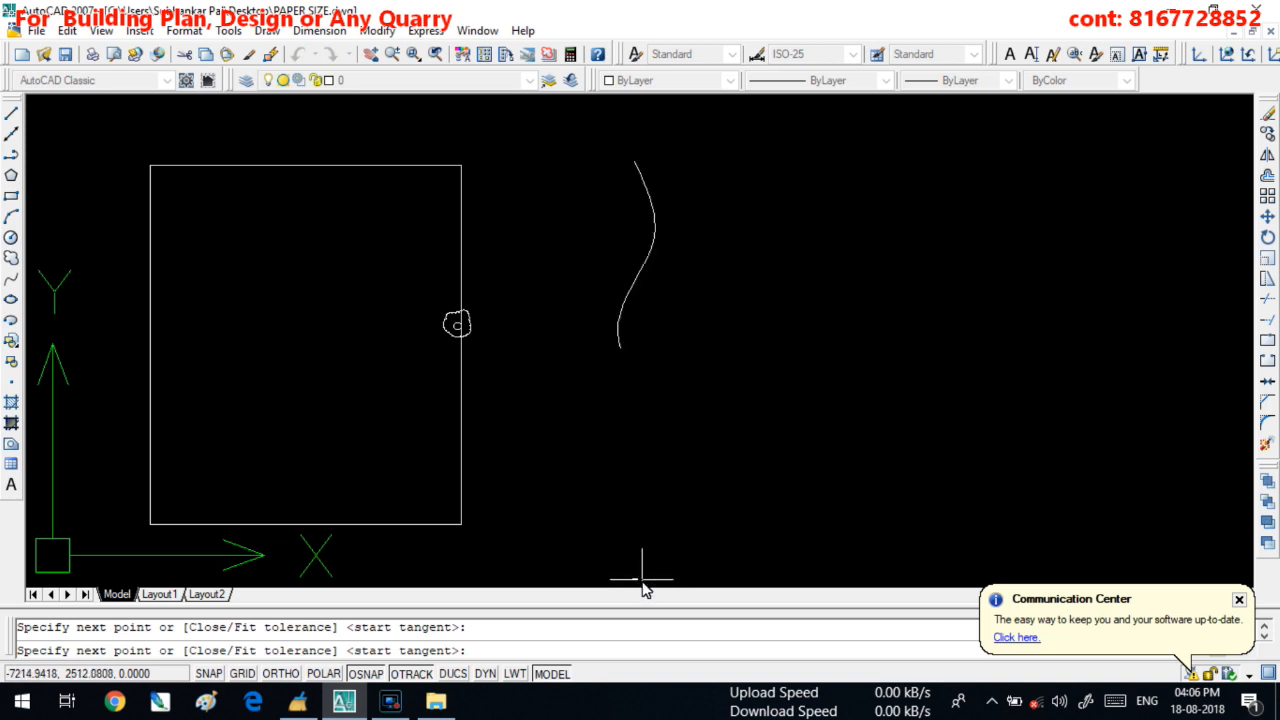
scroll(645, 590, "down", 2)
middle_click_drag(643, 568, 645, 376)
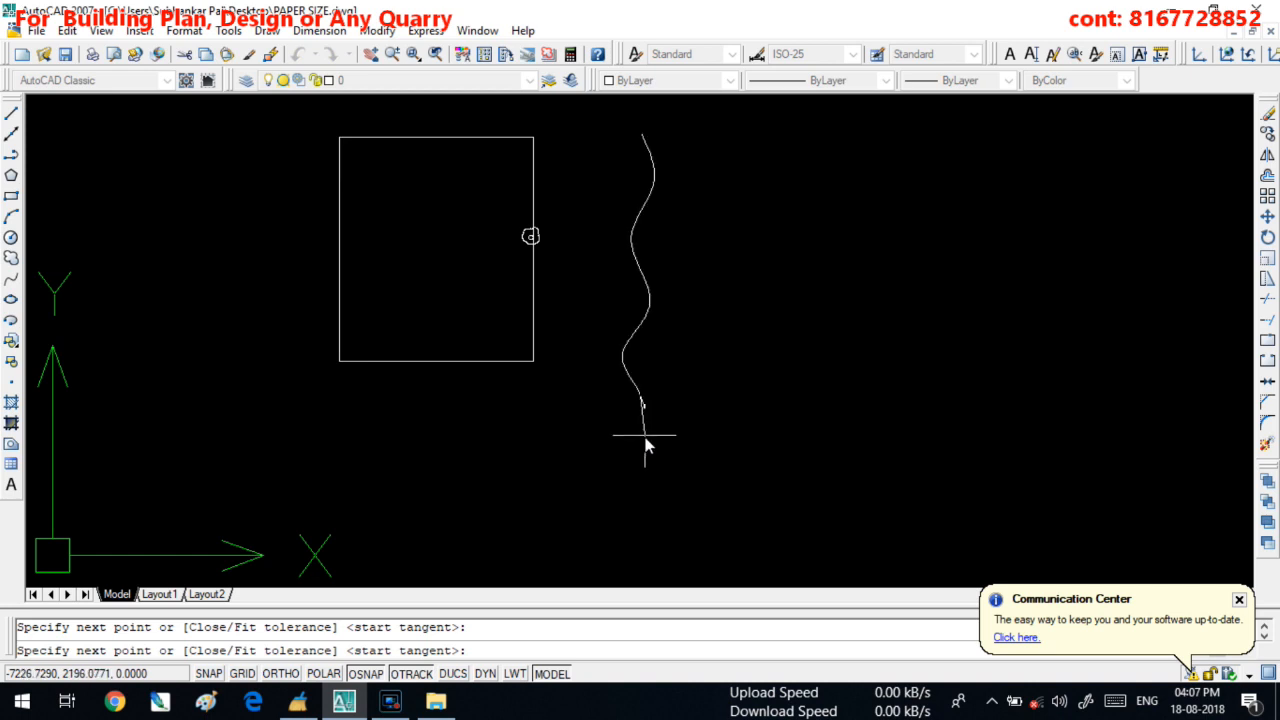
key("Return")
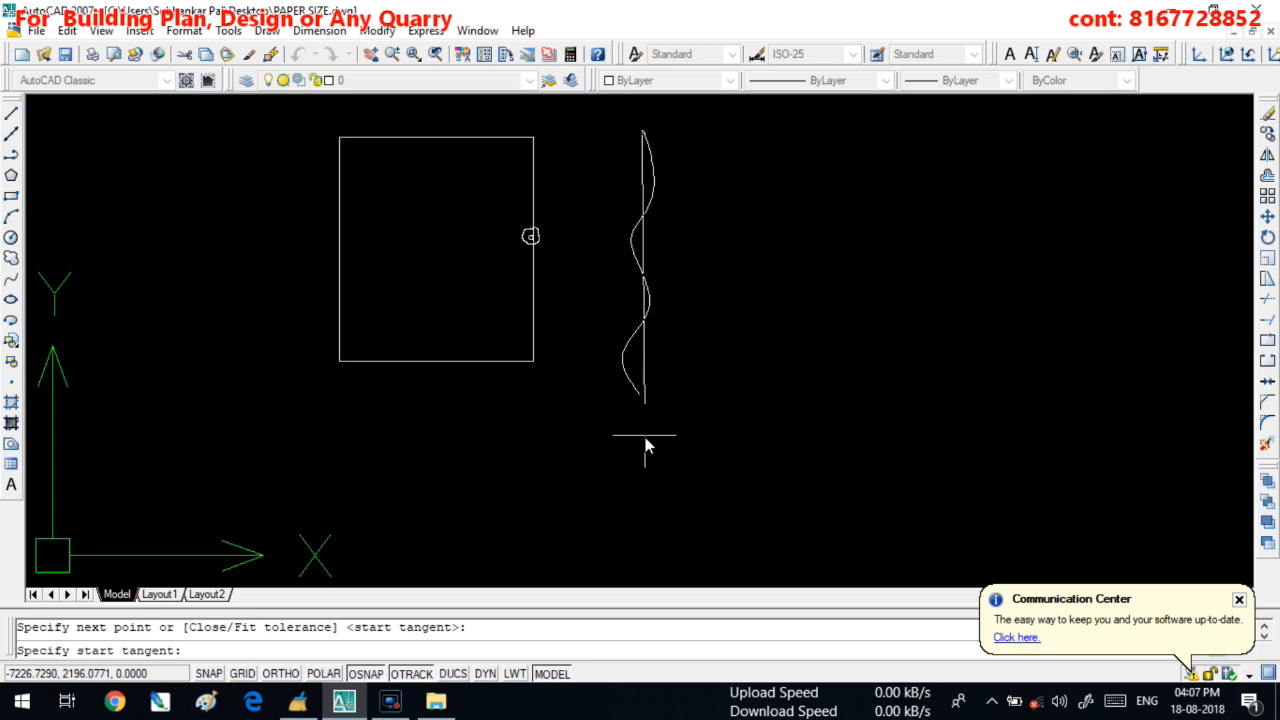
left_click(645, 440)
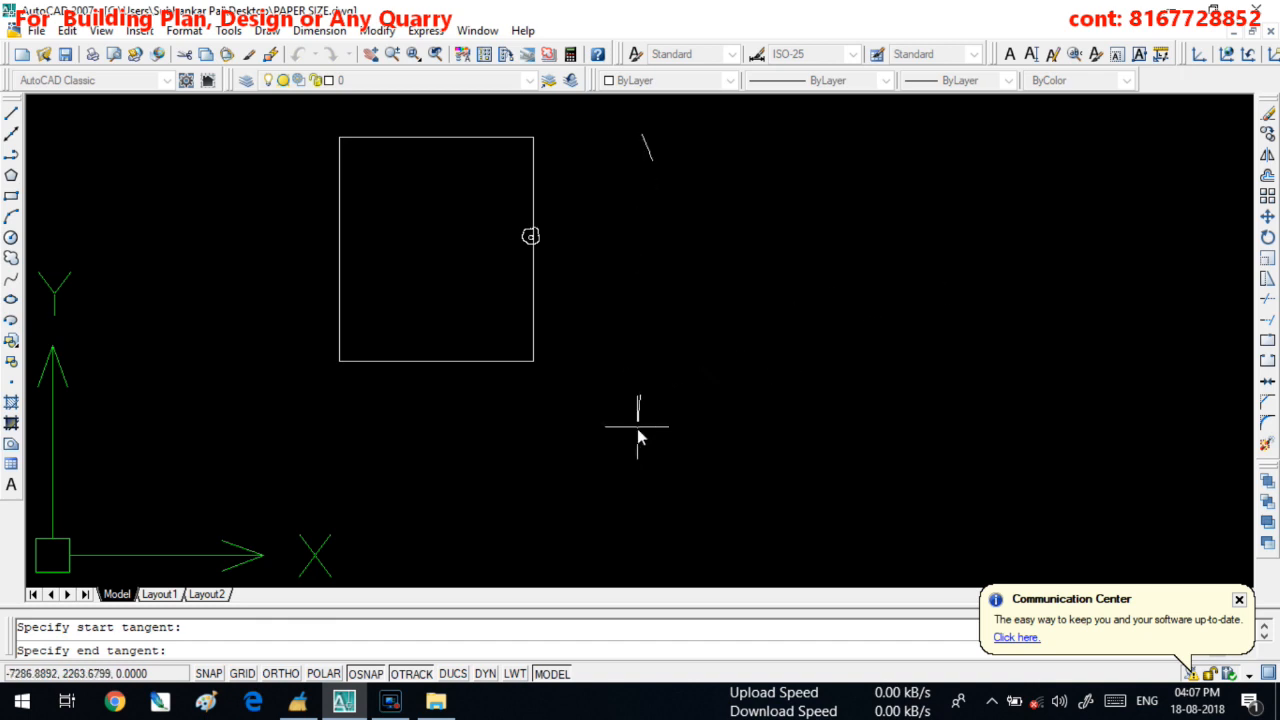
left_click(637, 427)
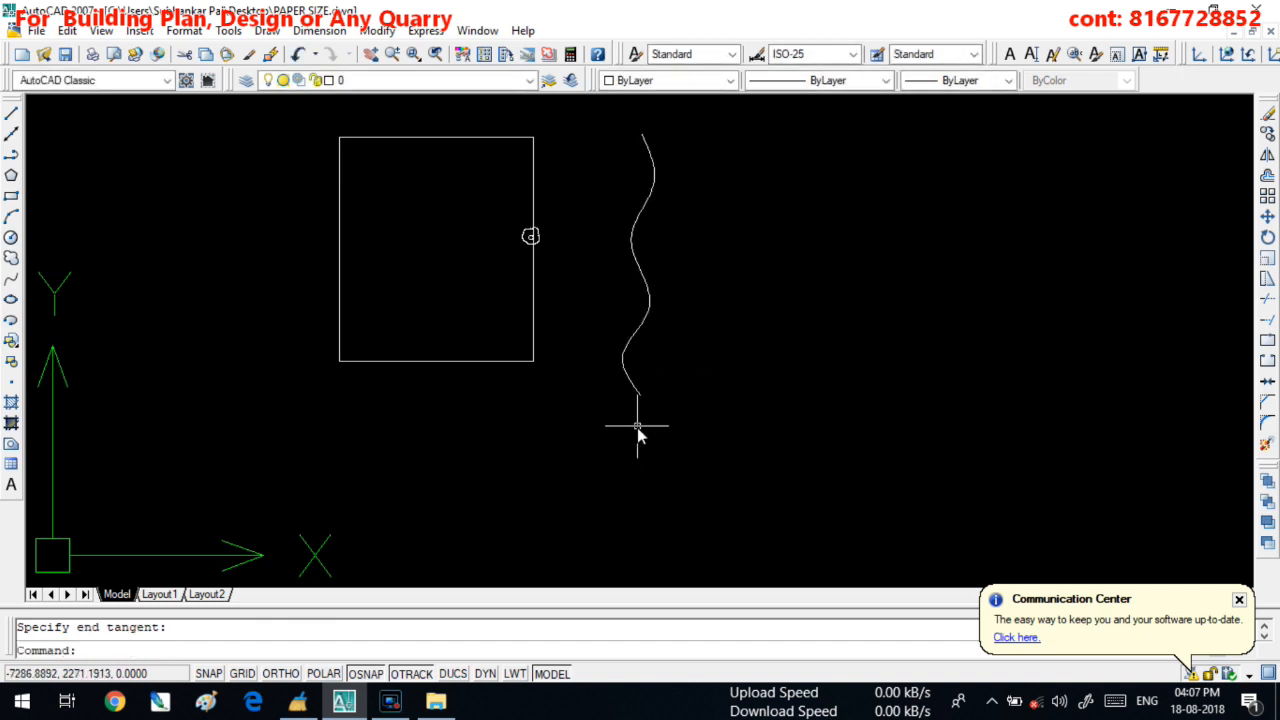
middle_click_drag(689, 353, 672, 388)
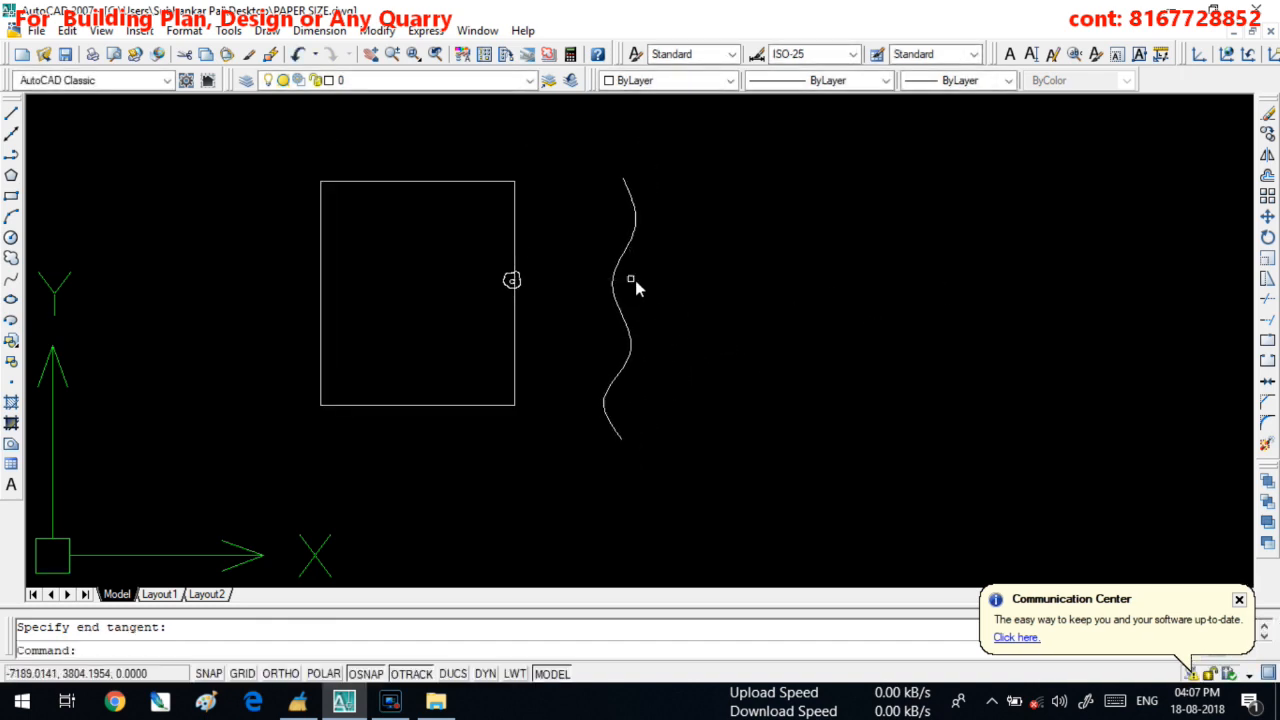
middle_click_drag(601, 246, 560, 265)
scroll(583, 234, "up", 2)
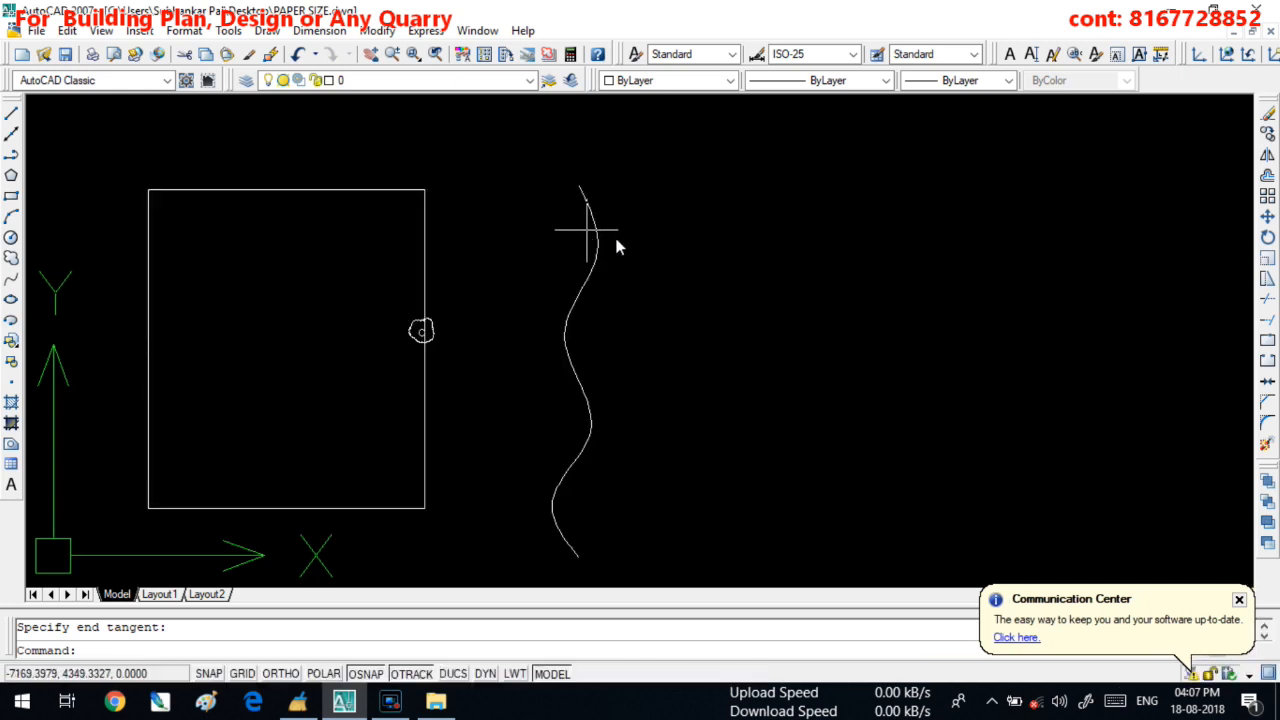
middle_click_drag(675, 264, 639, 249)
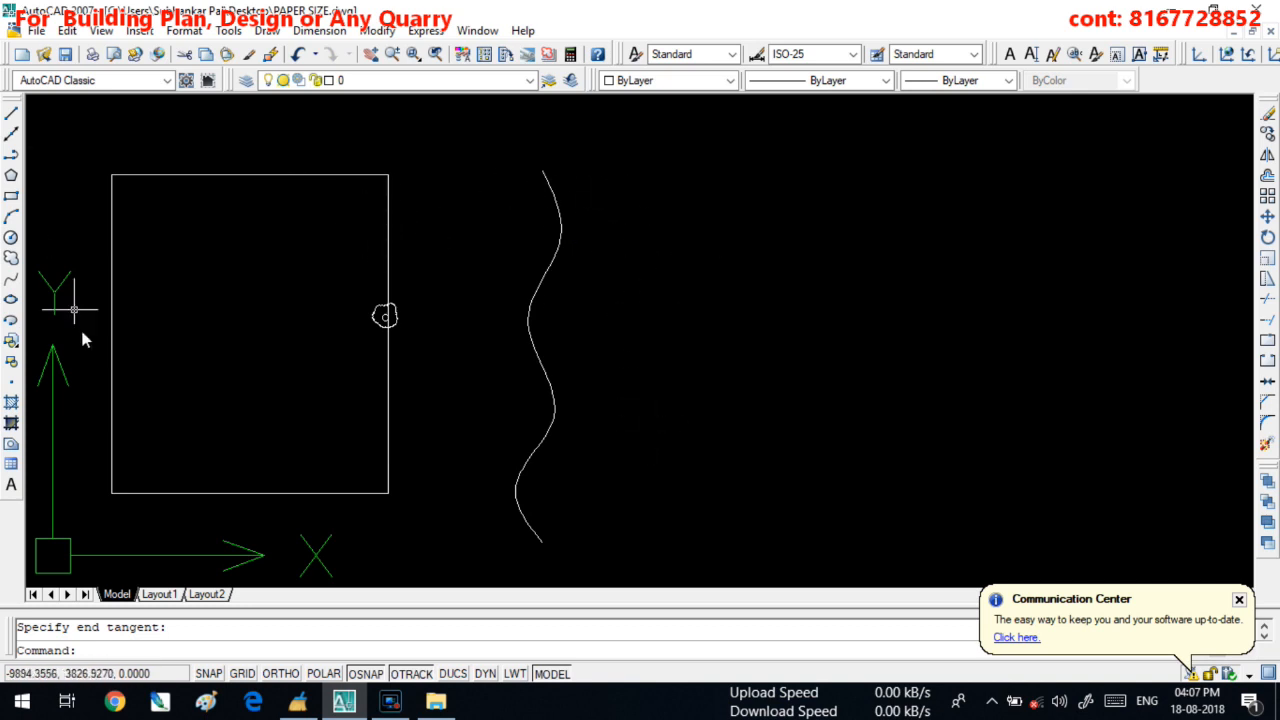
left_click(11, 281)
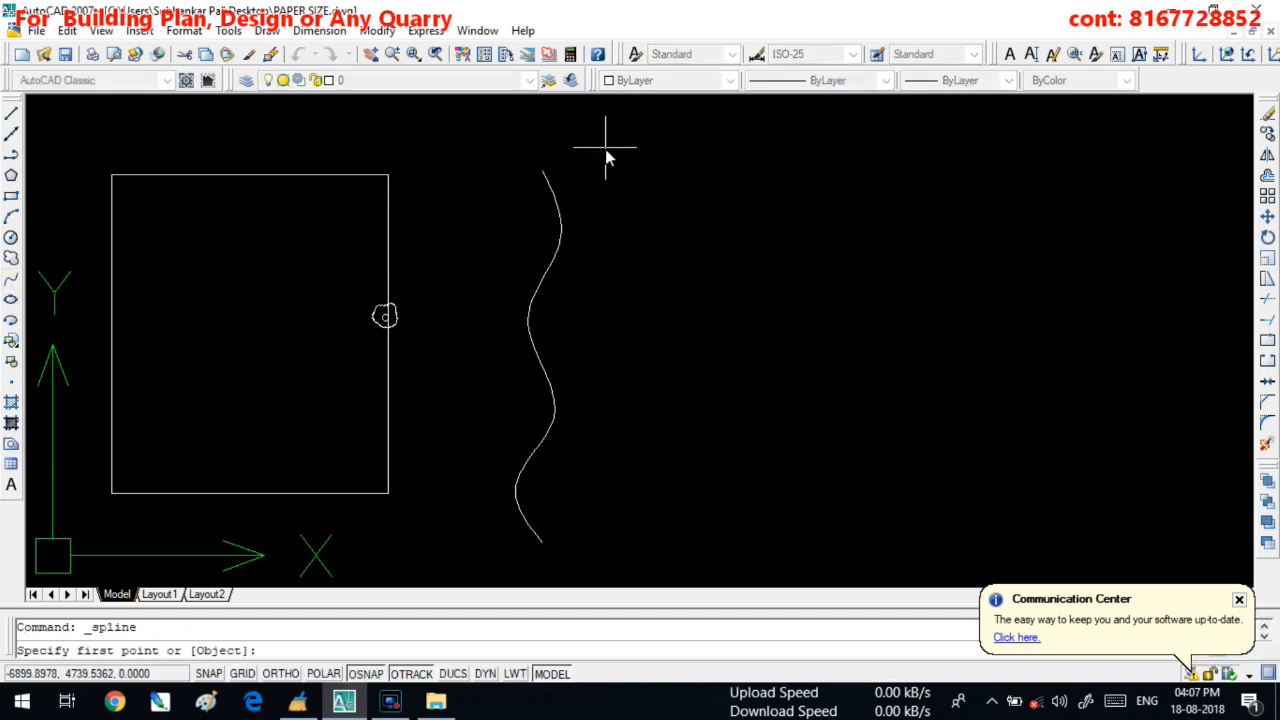
key("Escape")
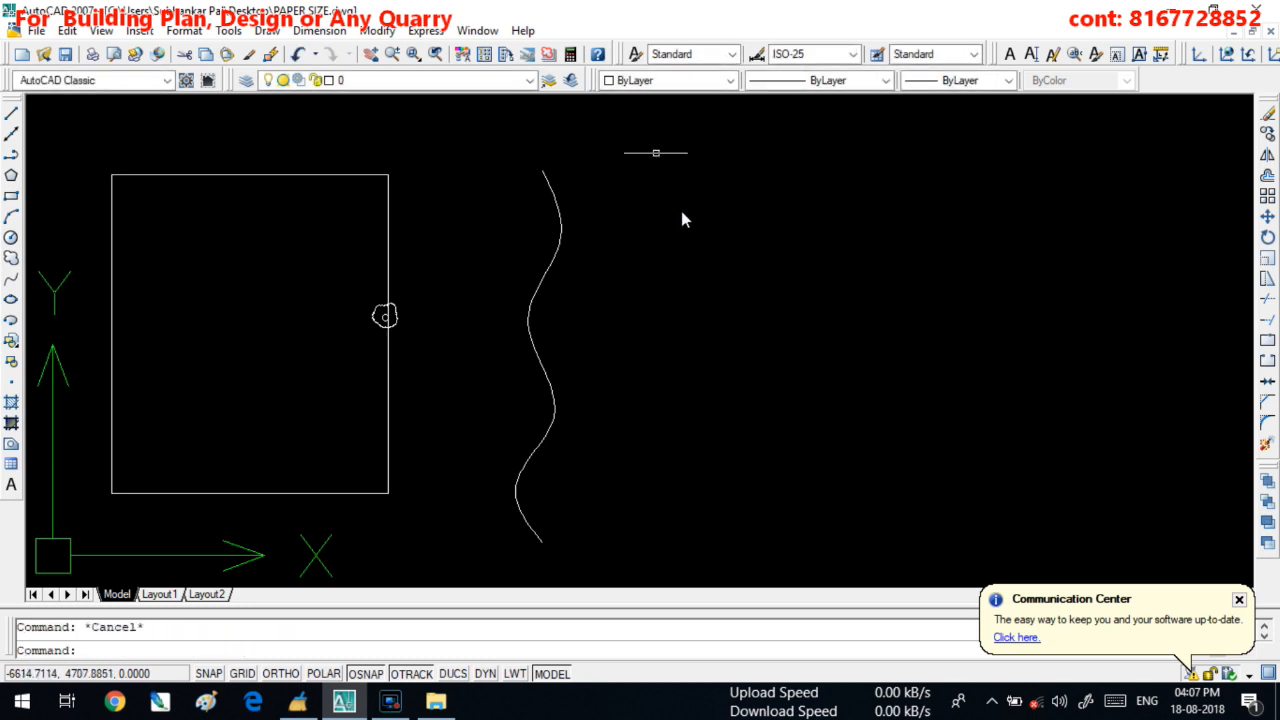
- Copy the wavy spline a short distance to its right, placing the copy slightly lower than the original
left_click(1267, 135)
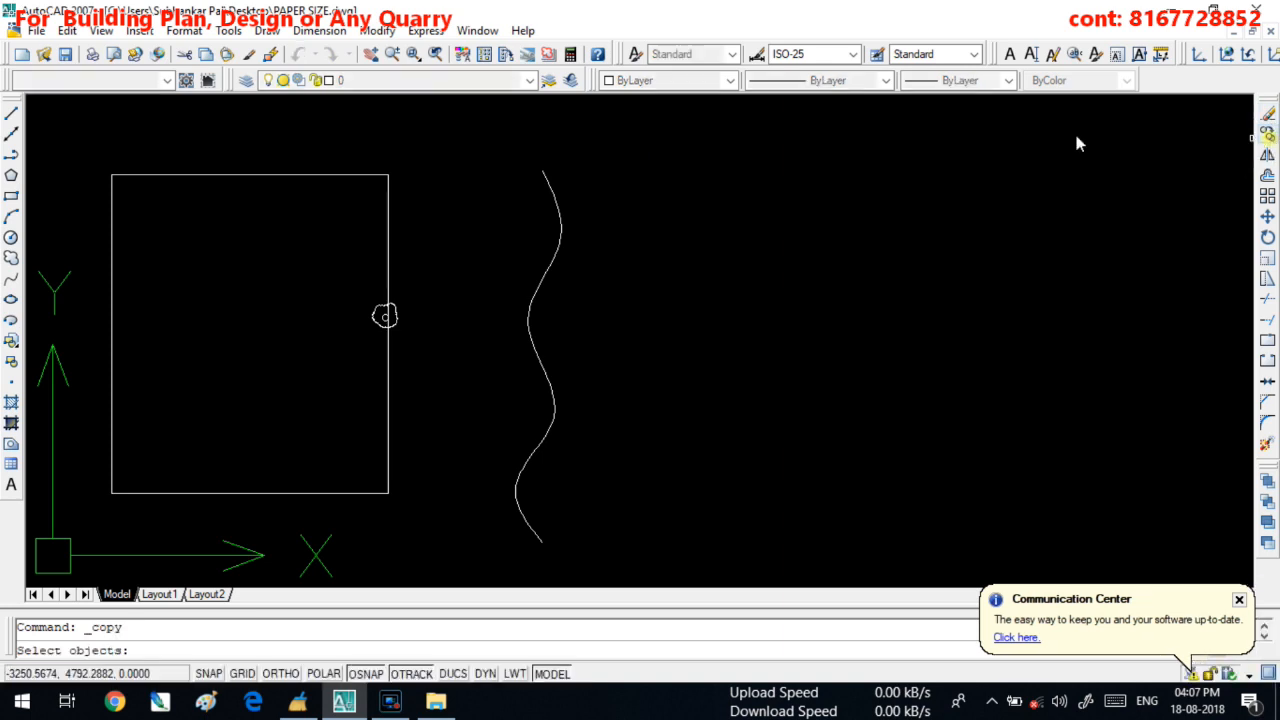
left_click(548, 272)
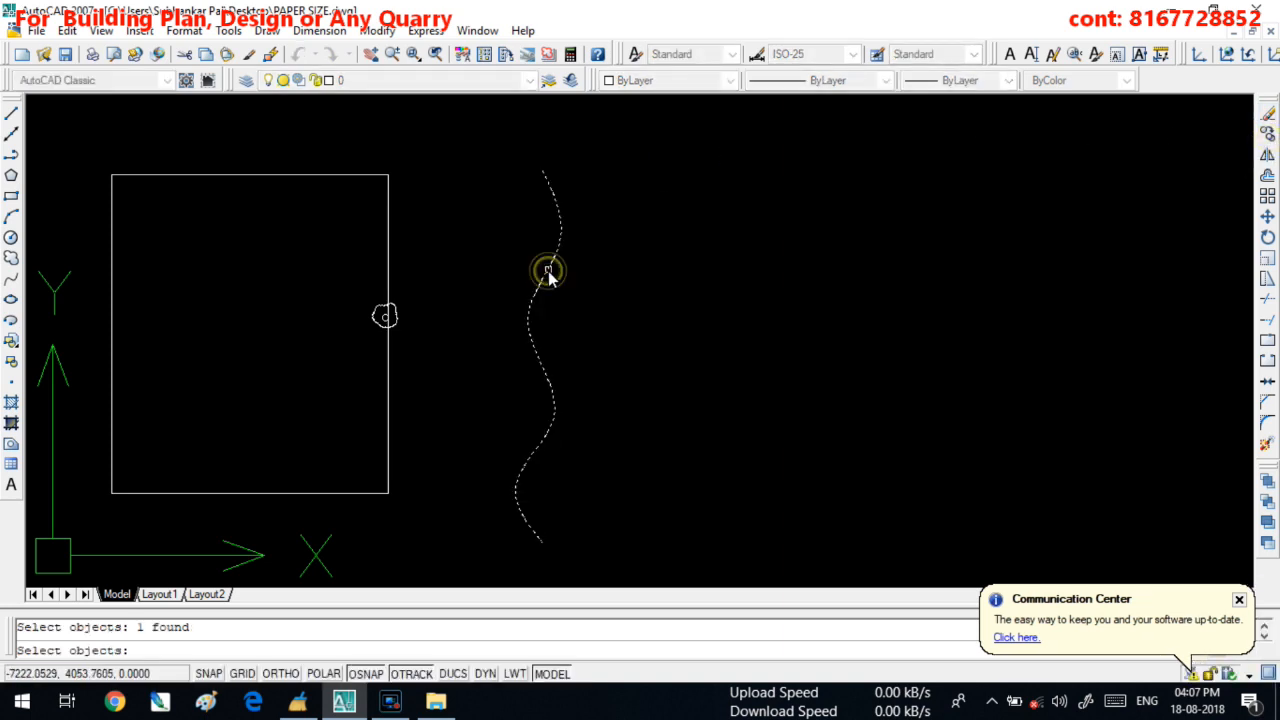
right_click(655, 277)
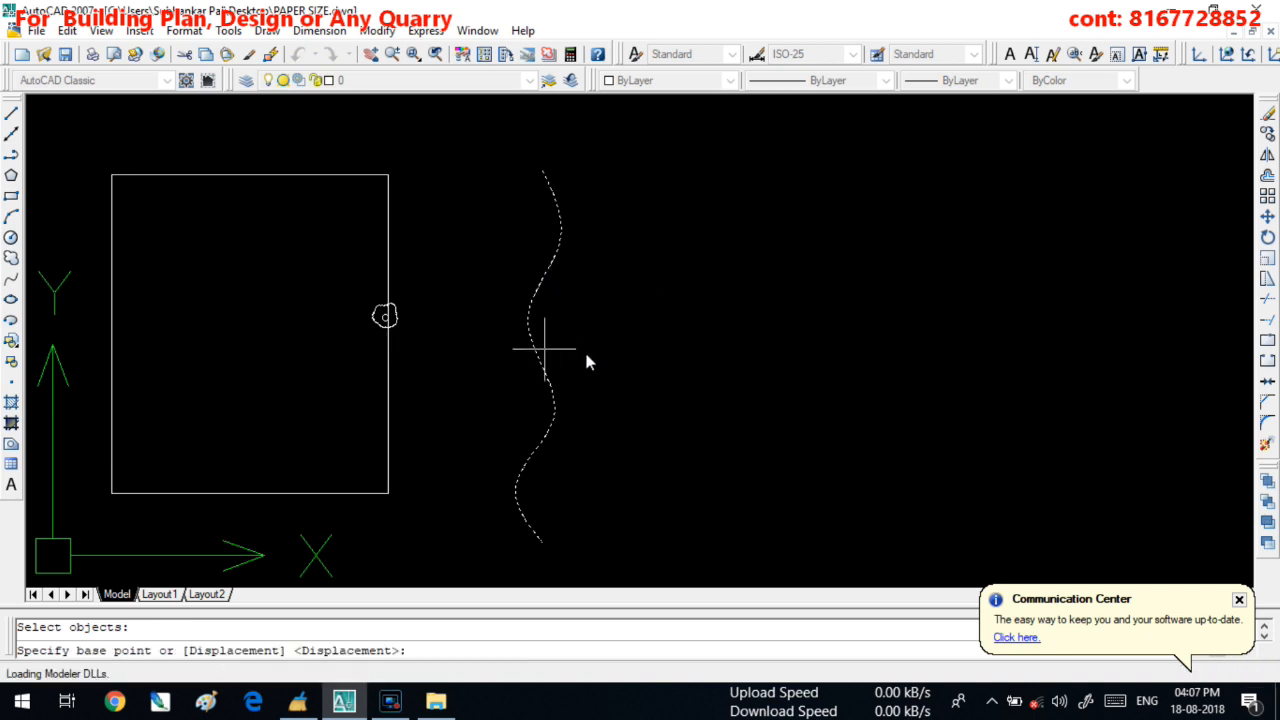
left_click(540, 374)
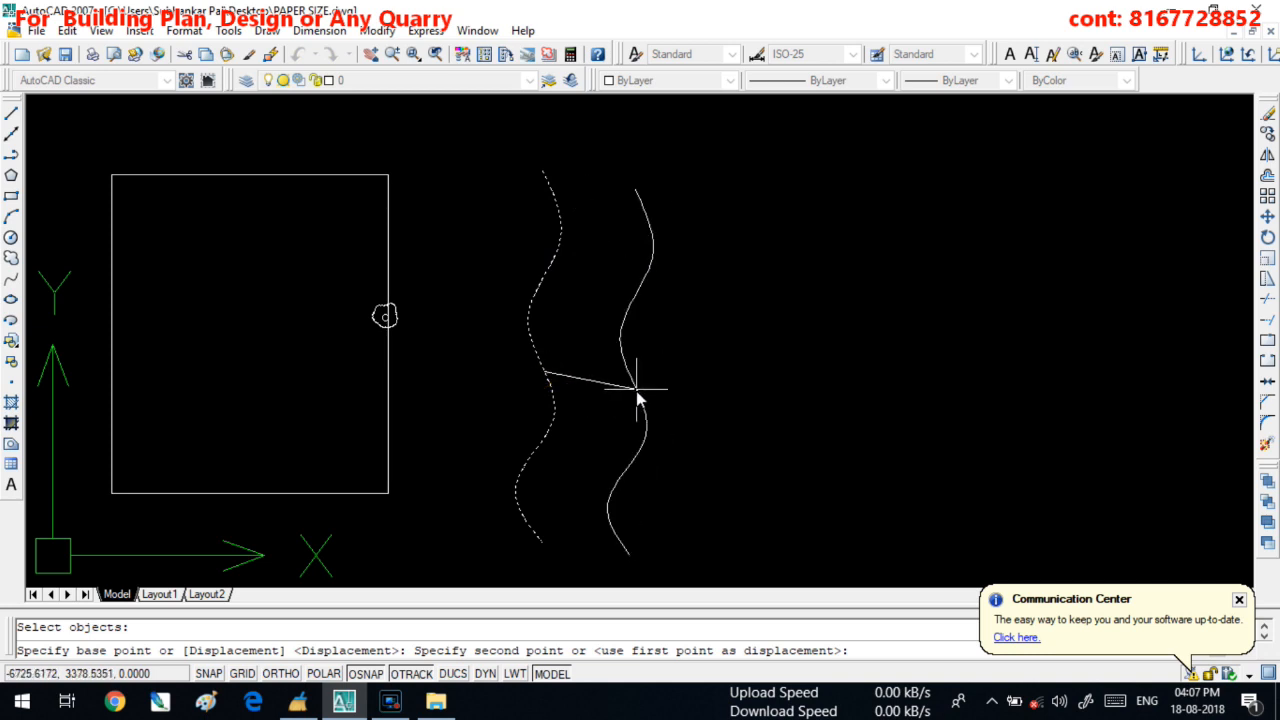
left_click(636, 389)
key("Return")
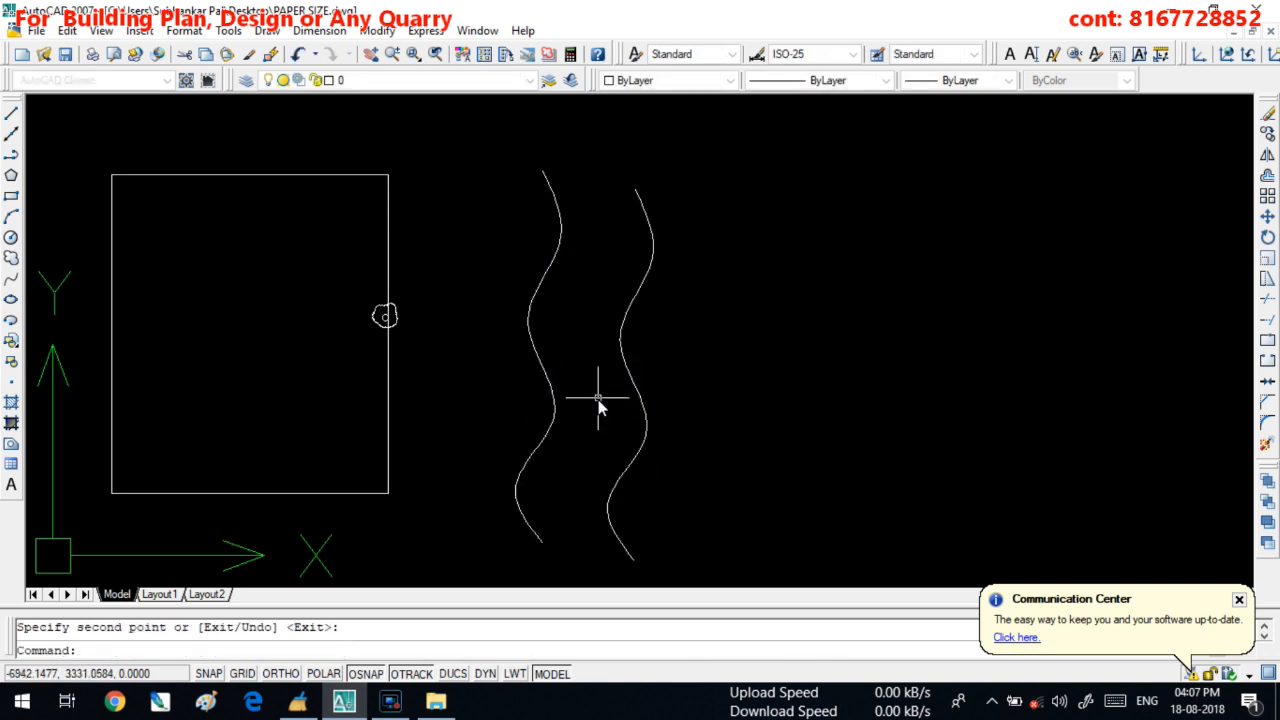
mouse_move(589, 286)
middle_mouse_down()
mouse_move(580, 343)
mouse_move(554, 291)
middle_mouse_up()
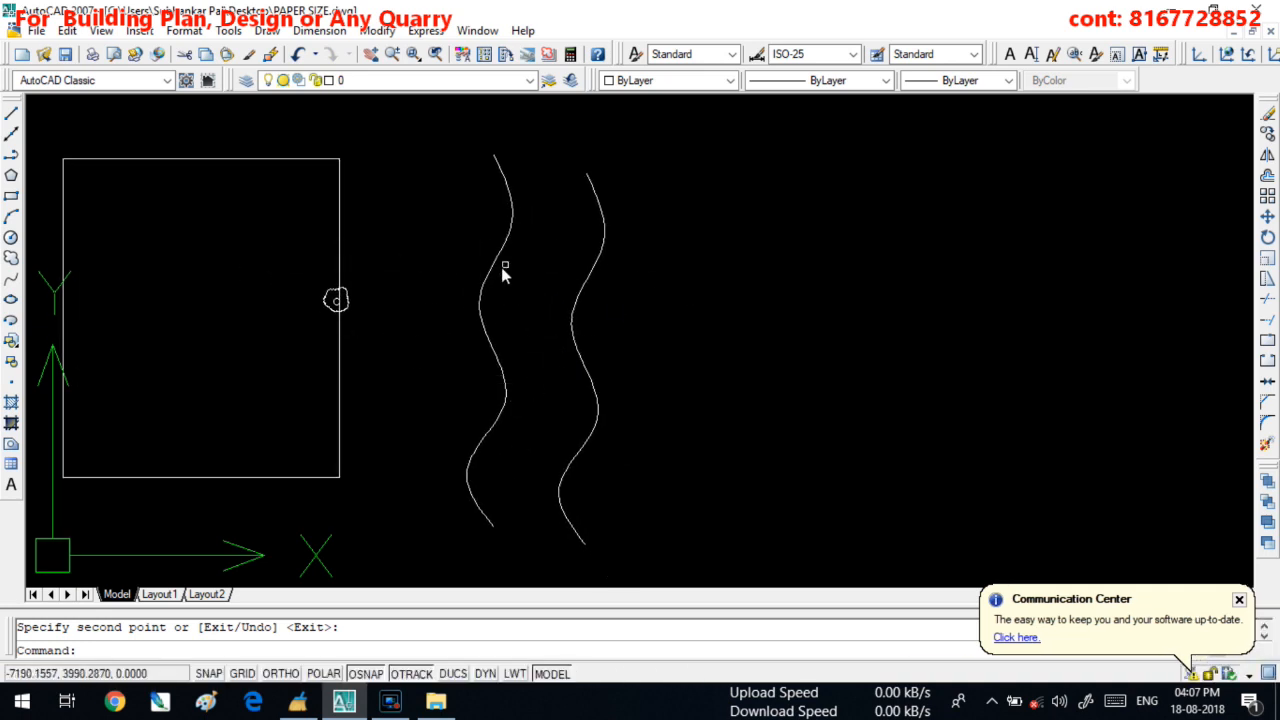
middle_click_drag(646, 294, 568, 275)
scroll(568, 275, "down", 3)
middle_click_drag(655, 293, 790, 297)
scroll(769, 293, "up", 3)
scroll(655, 280, "up", 1)
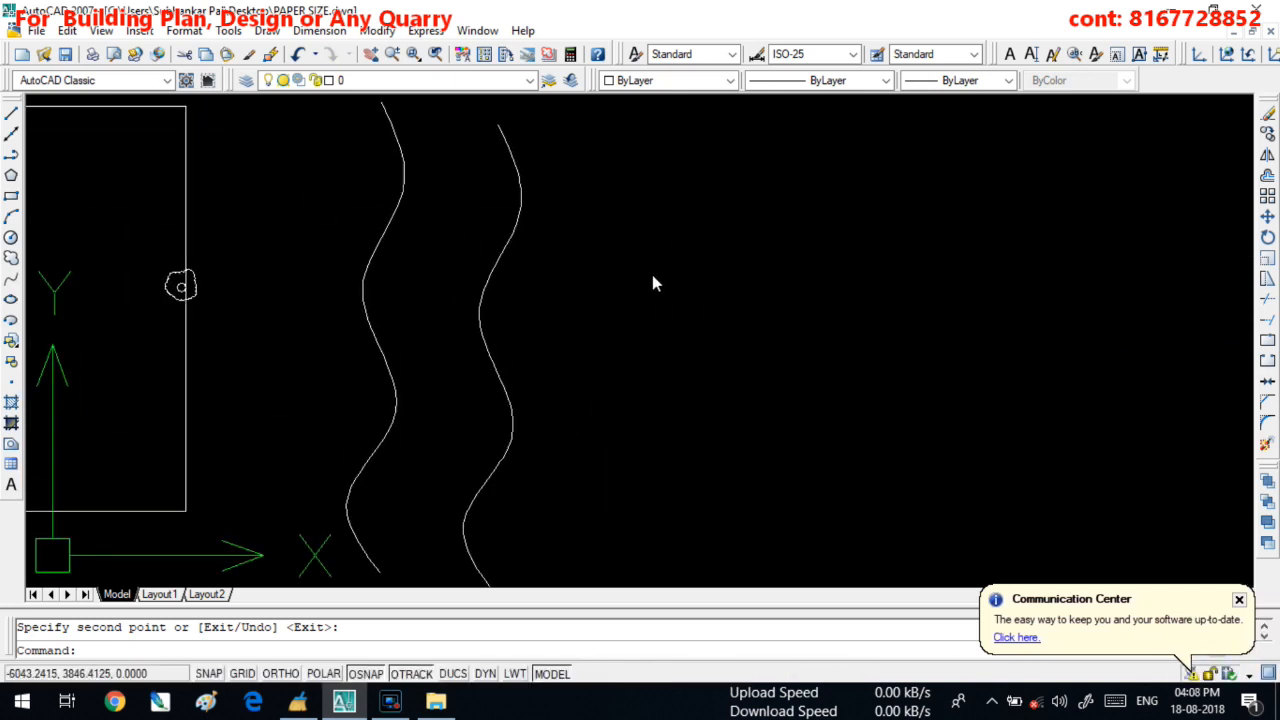
- Draw a horizontal line in the empty area below the rectangle and splines, with Ortho mode turned on
scroll(665, 280, "down", 3)
middle_click_drag(677, 277, 682, 200)
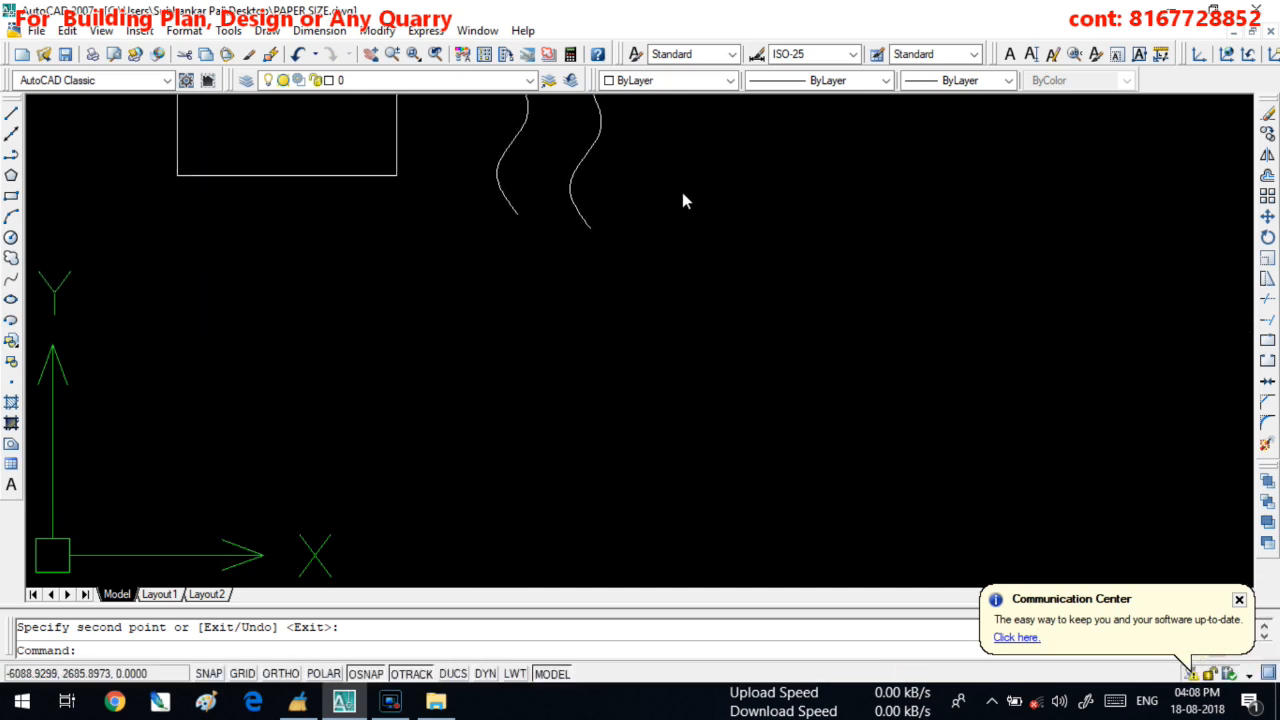
middle_click_drag(666, 335, 704, 228)
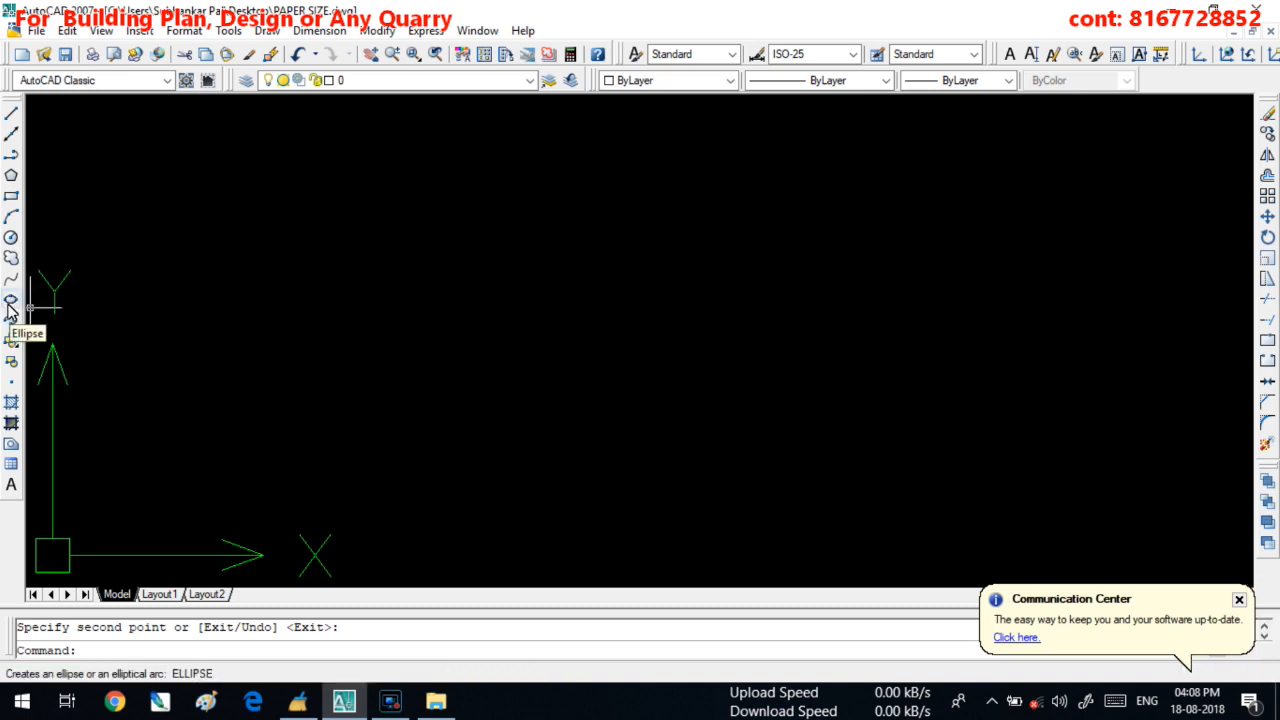
left_click(11, 300)
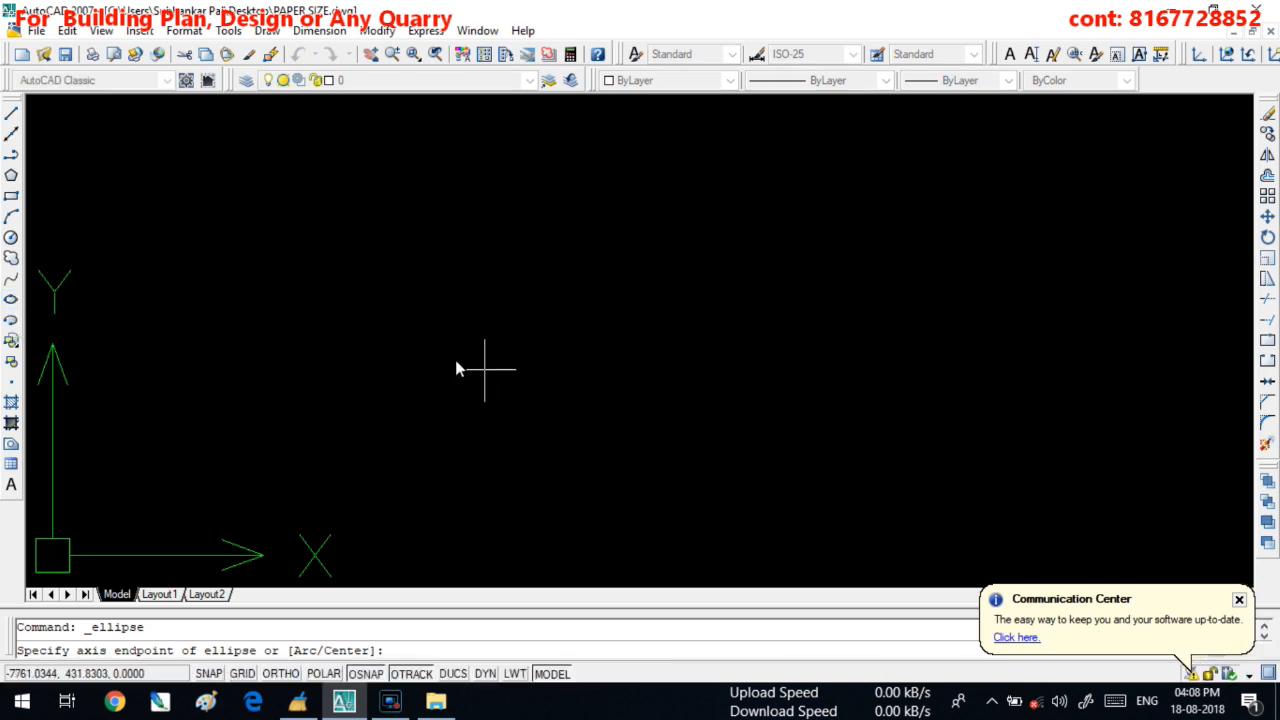
left_click(11, 114)
left_click(331, 290)
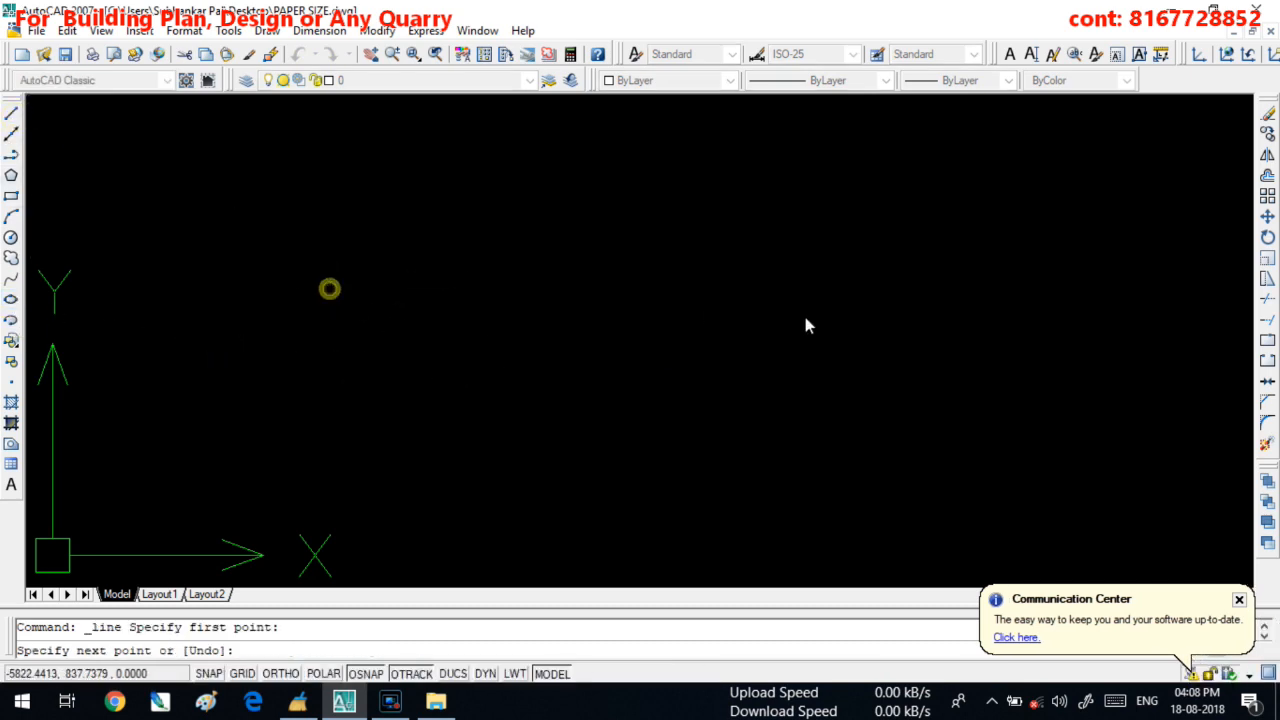
left_click(281, 674)
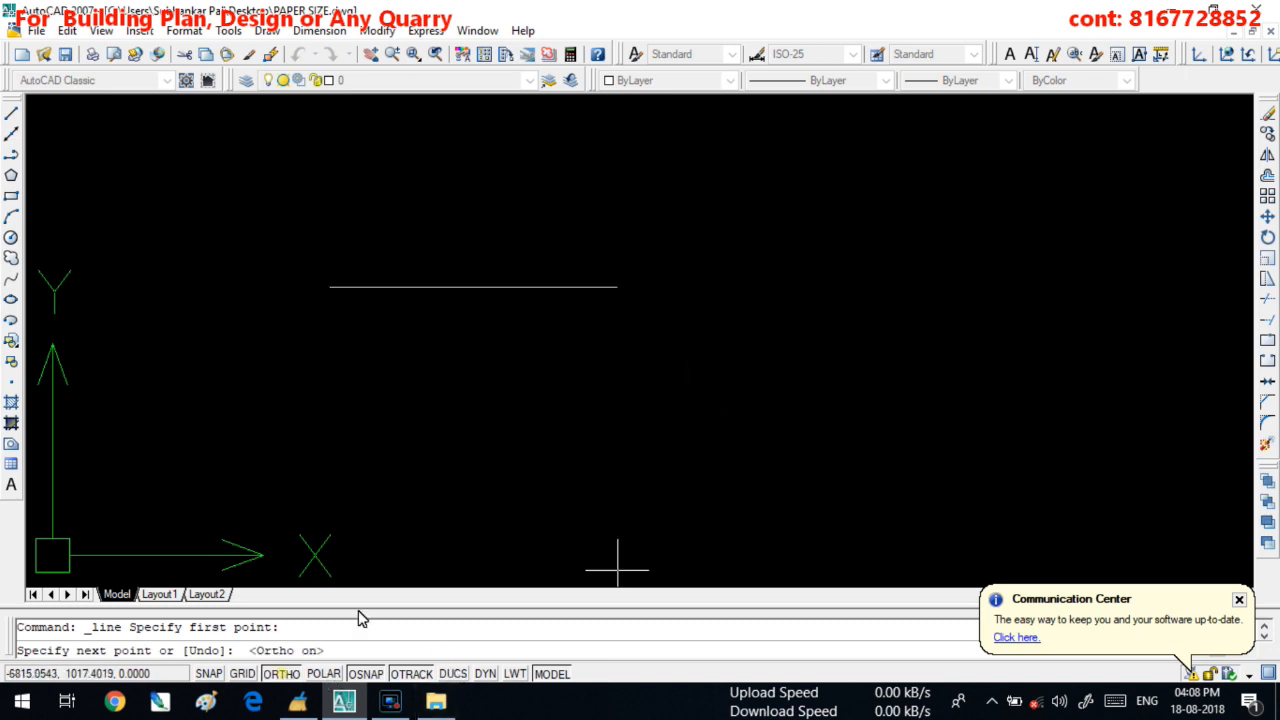
left_click(652, 288)
key("Return")
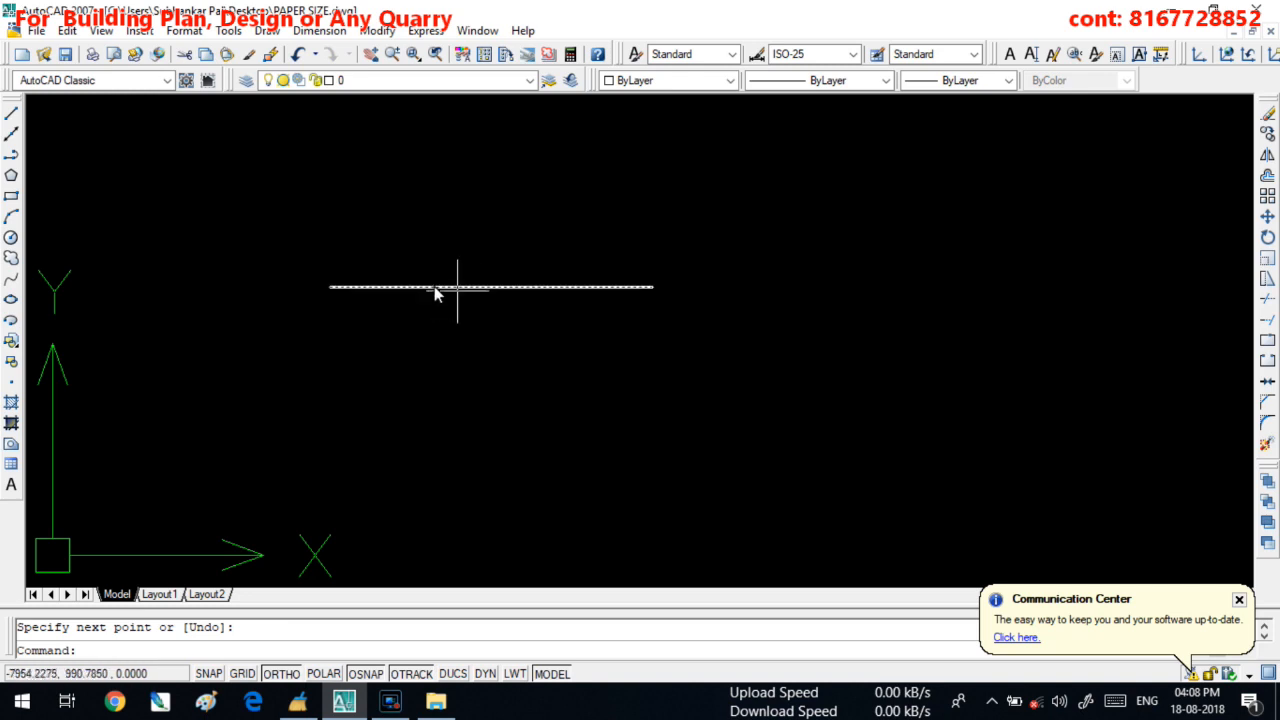
- Draw an ellipse using the horizontal line's endpoints as its long axis, with a half-height of about 506 units
left_click(12, 299)
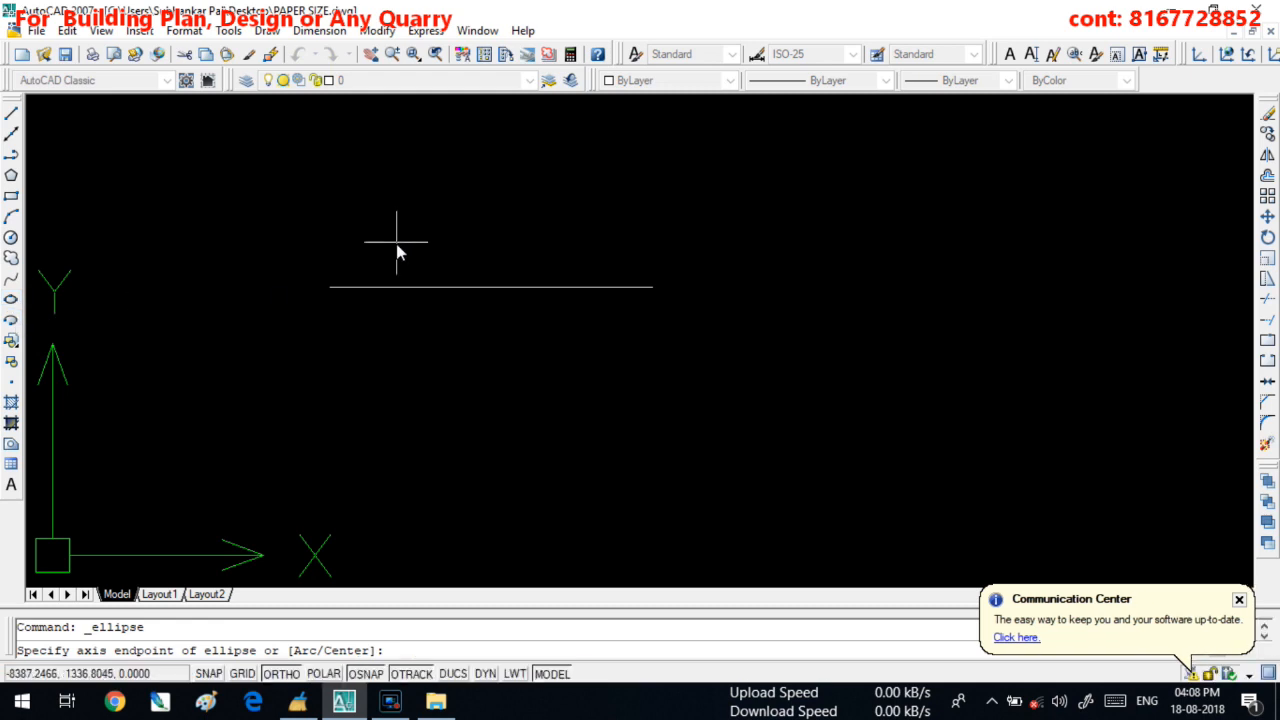
left_click(330, 287)
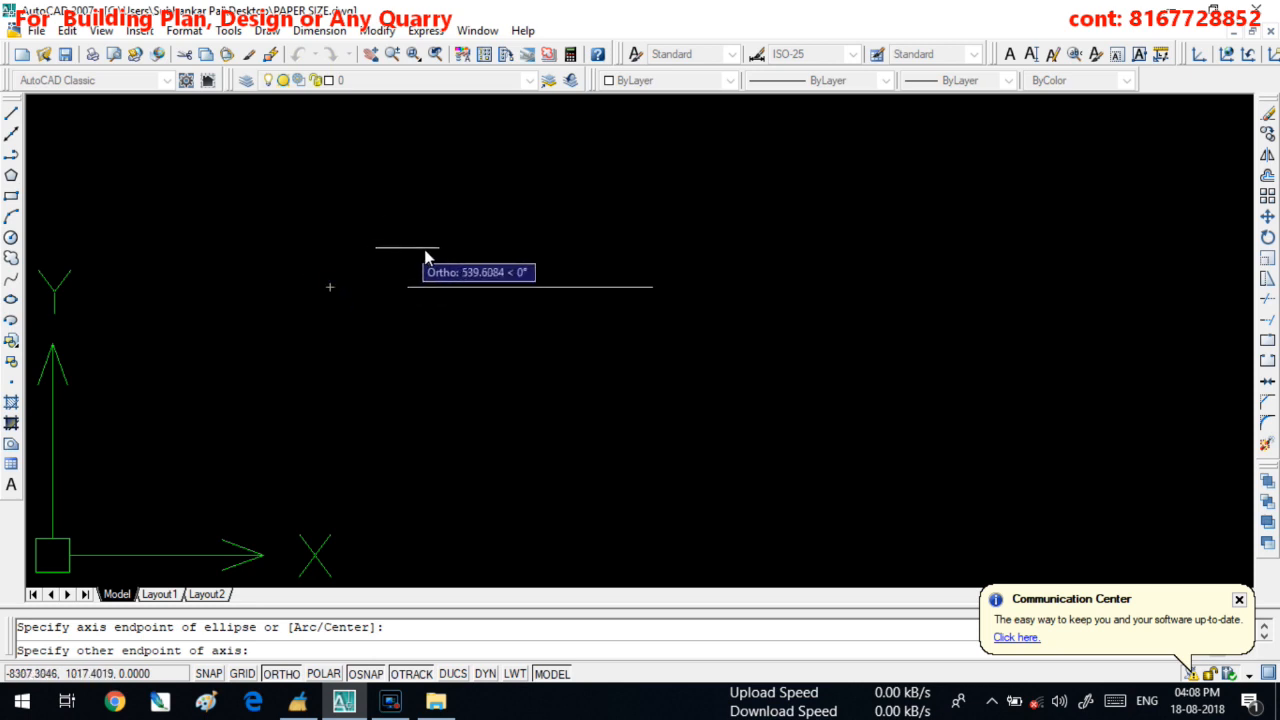
left_click(652, 287)
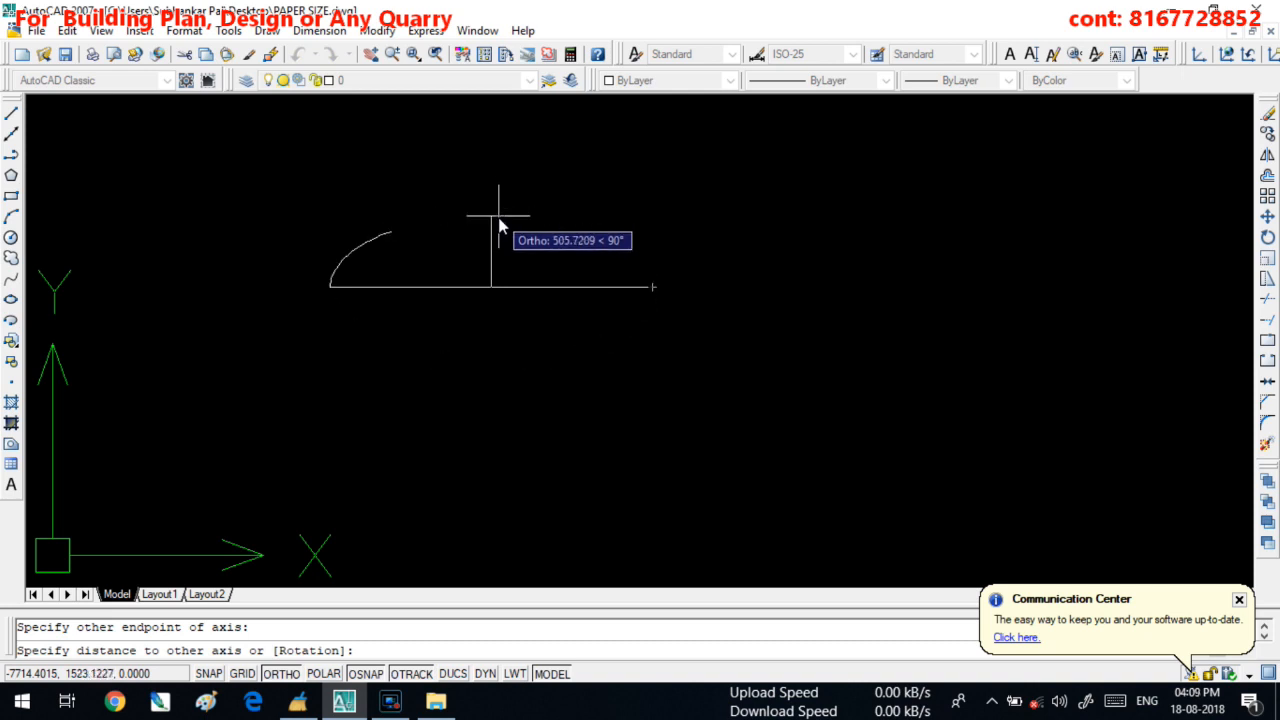
left_click(498, 217)
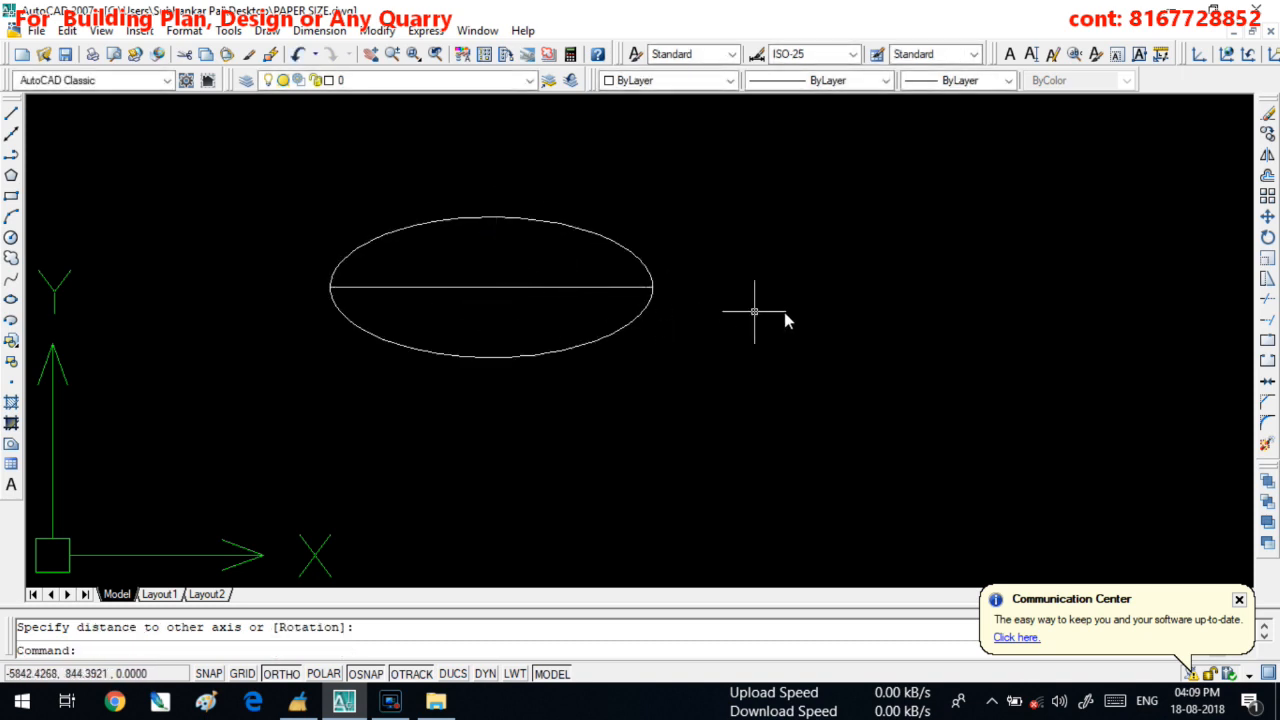
- Draw a second horizontal line to the right of the ellipse, roughly level with the ellipse's axis line
middle_click_drag(718, 317, 617, 306)
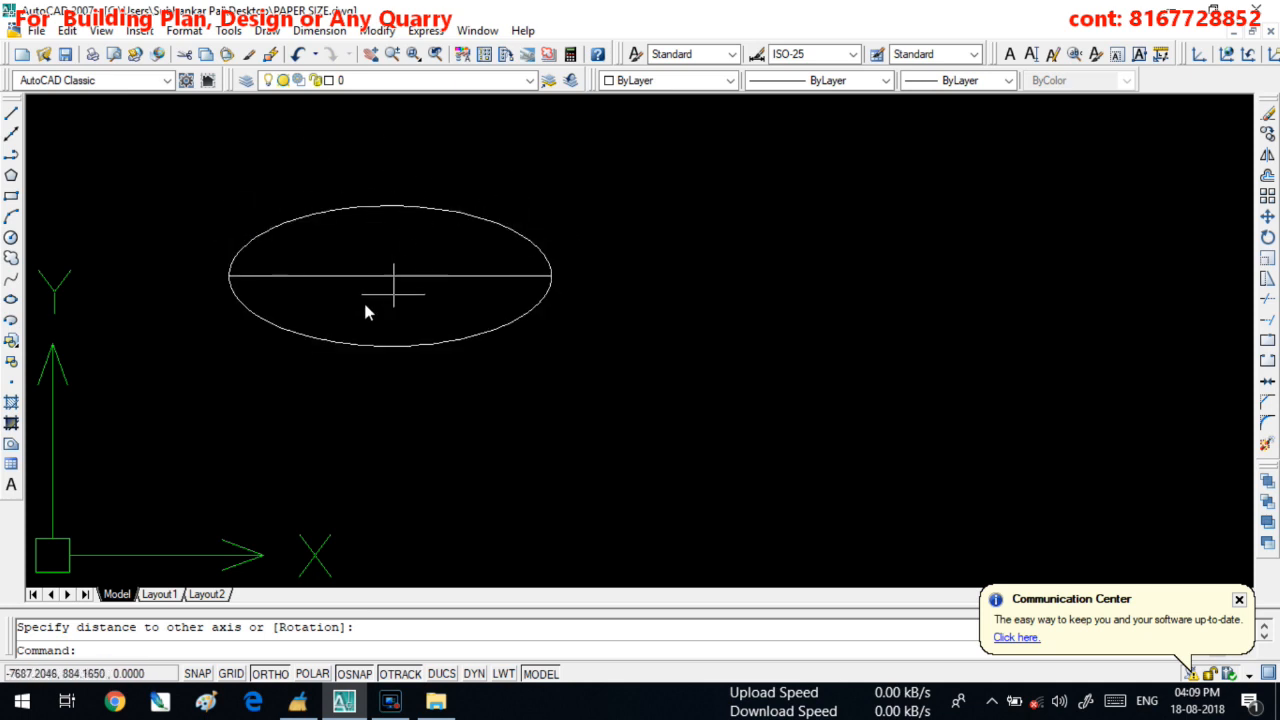
middle_click_drag(398, 231, 437, 217)
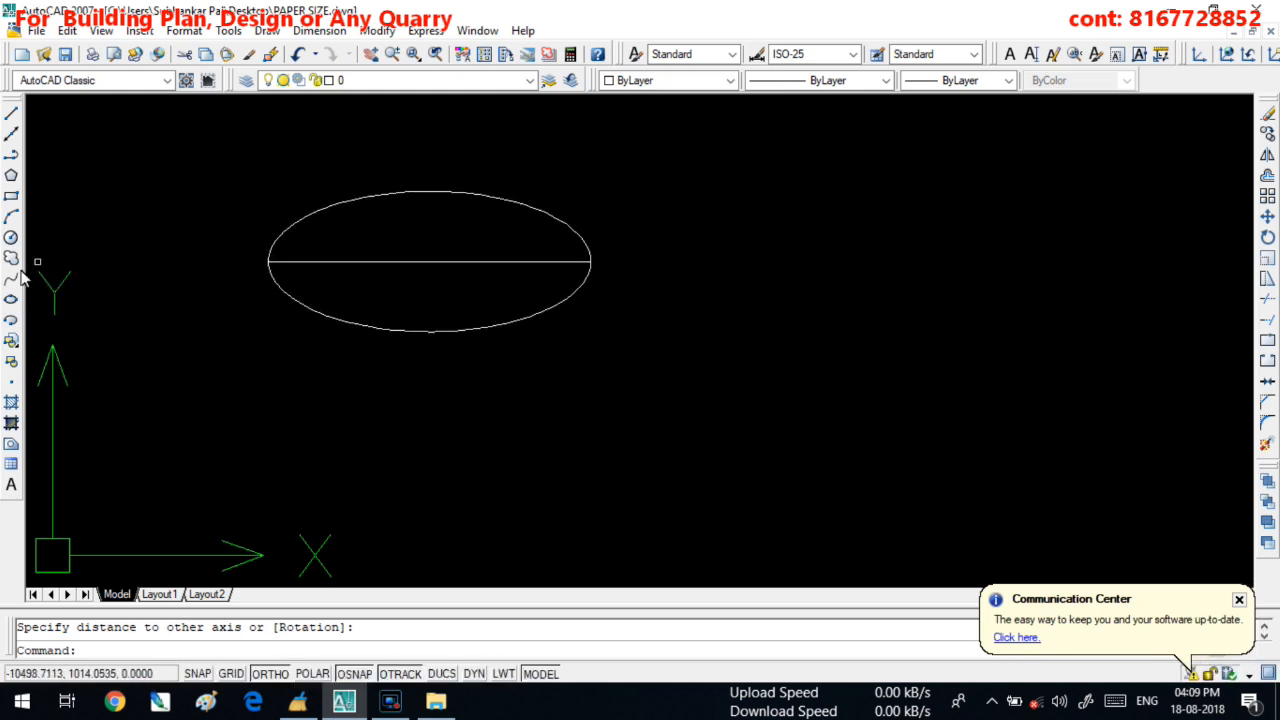
middle_click_drag(112, 325, 141, 325)
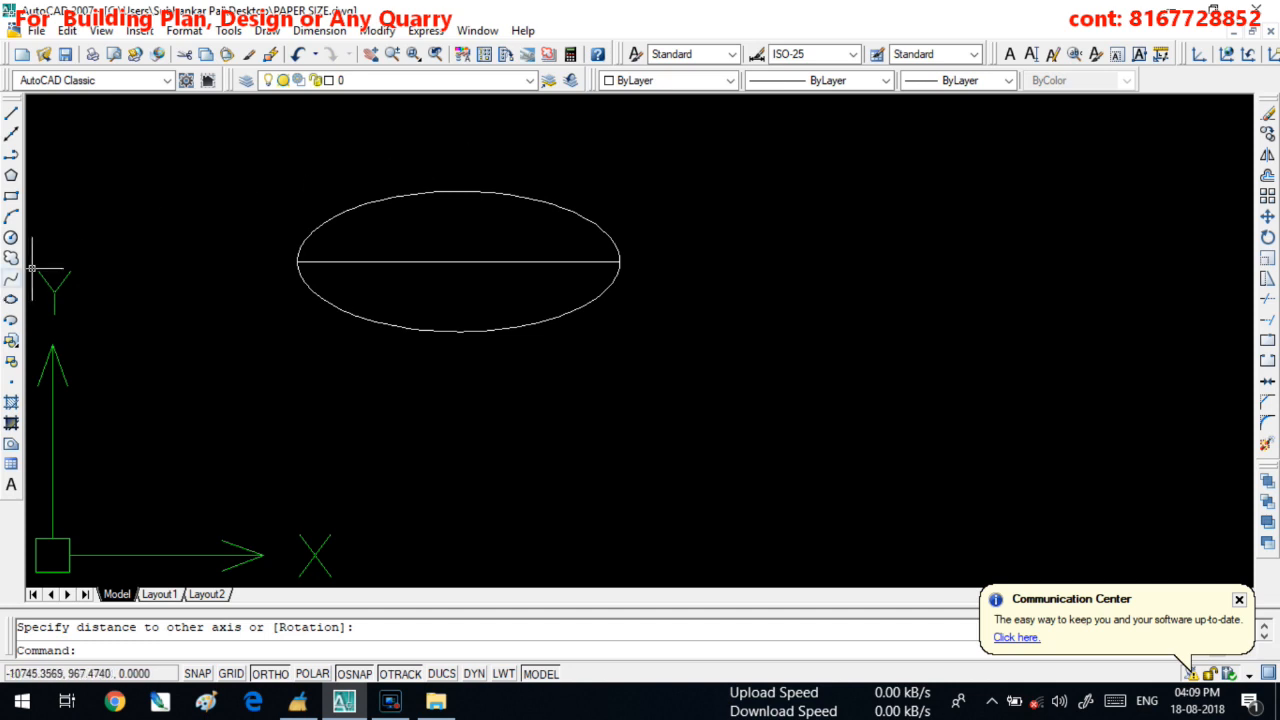
left_click(13, 117)
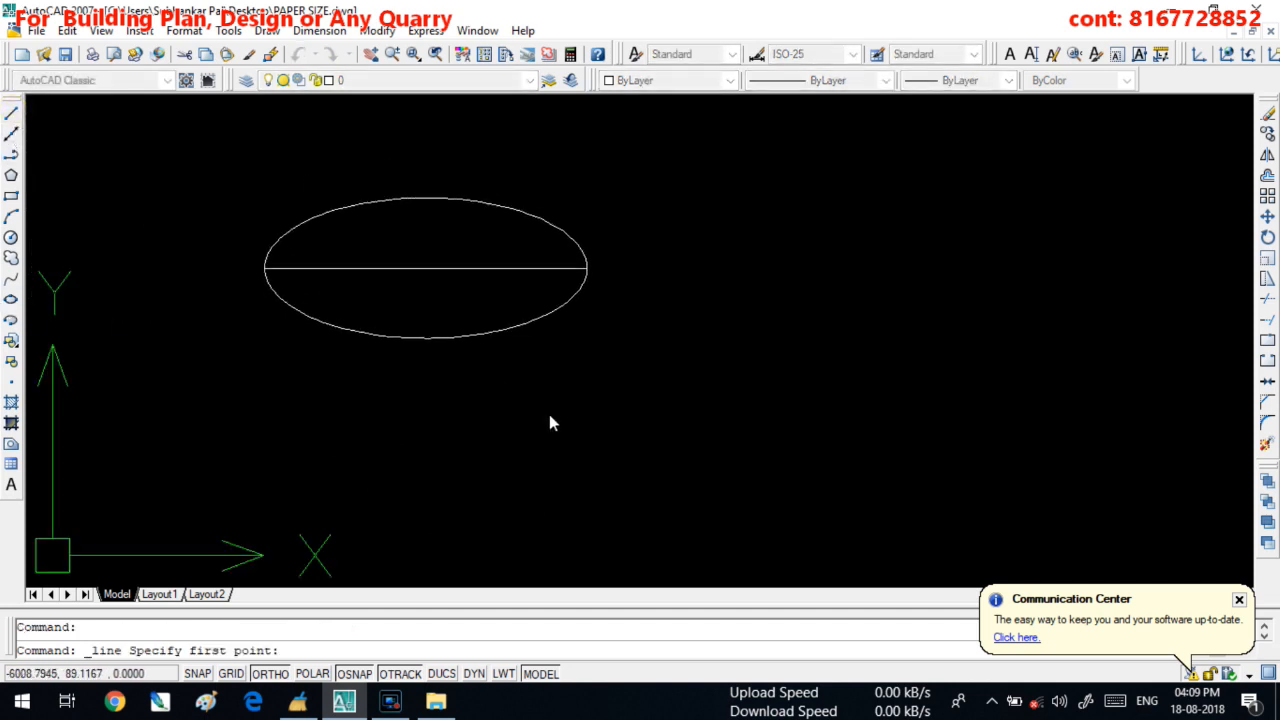
left_click(551, 285)
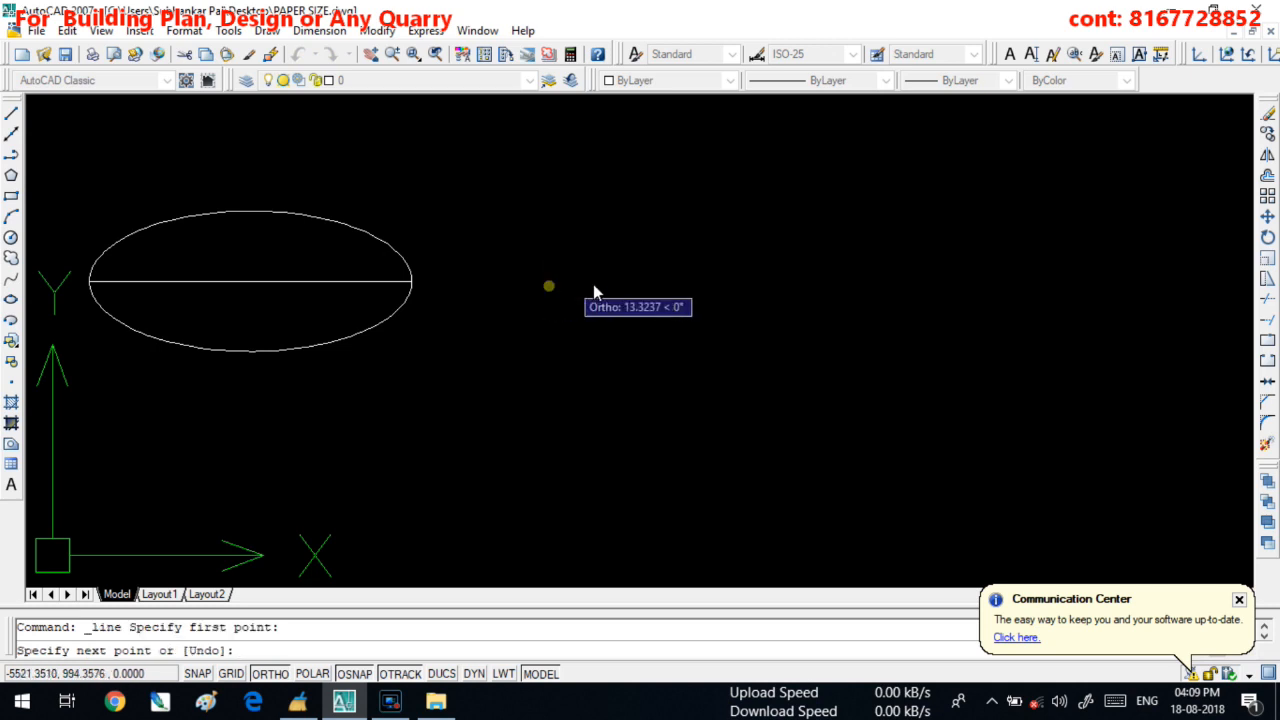
left_click(835, 285)
key("Return")
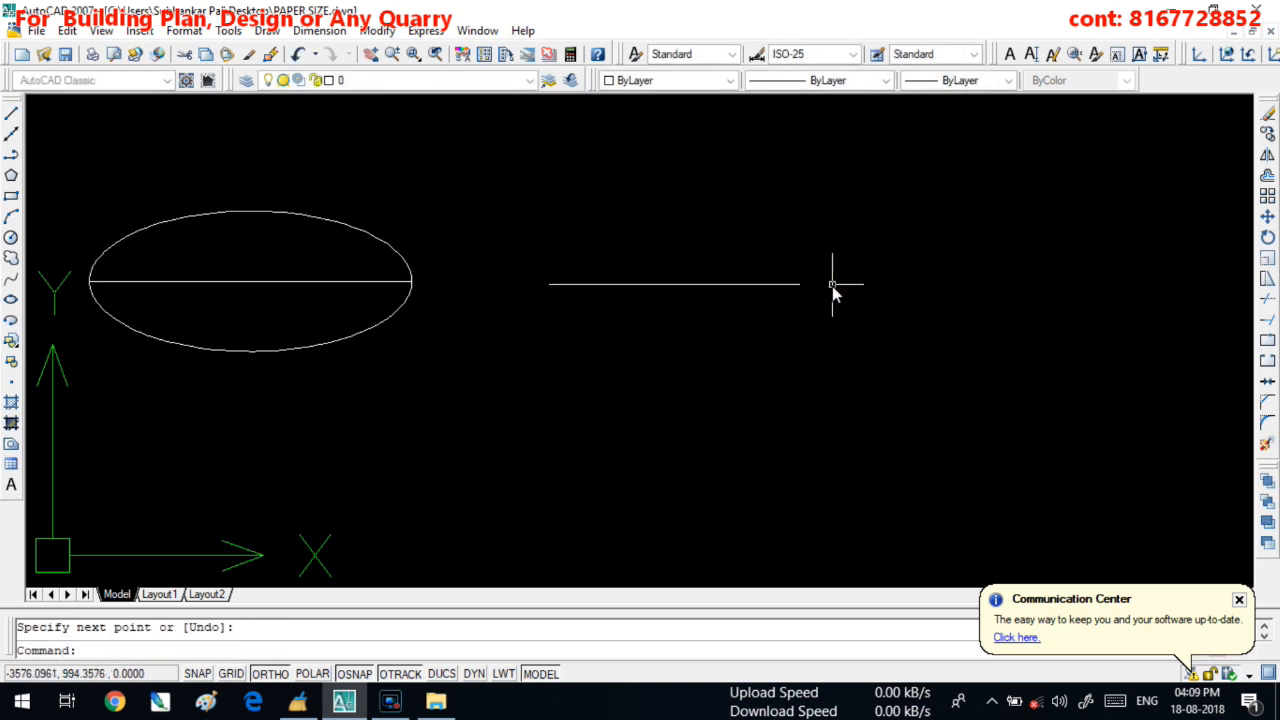
- Set out an elliptical arc on the second line, using its endpoints as the axis and a half-height of about 639 units
middle_click_drag(797, 366, 677, 371)
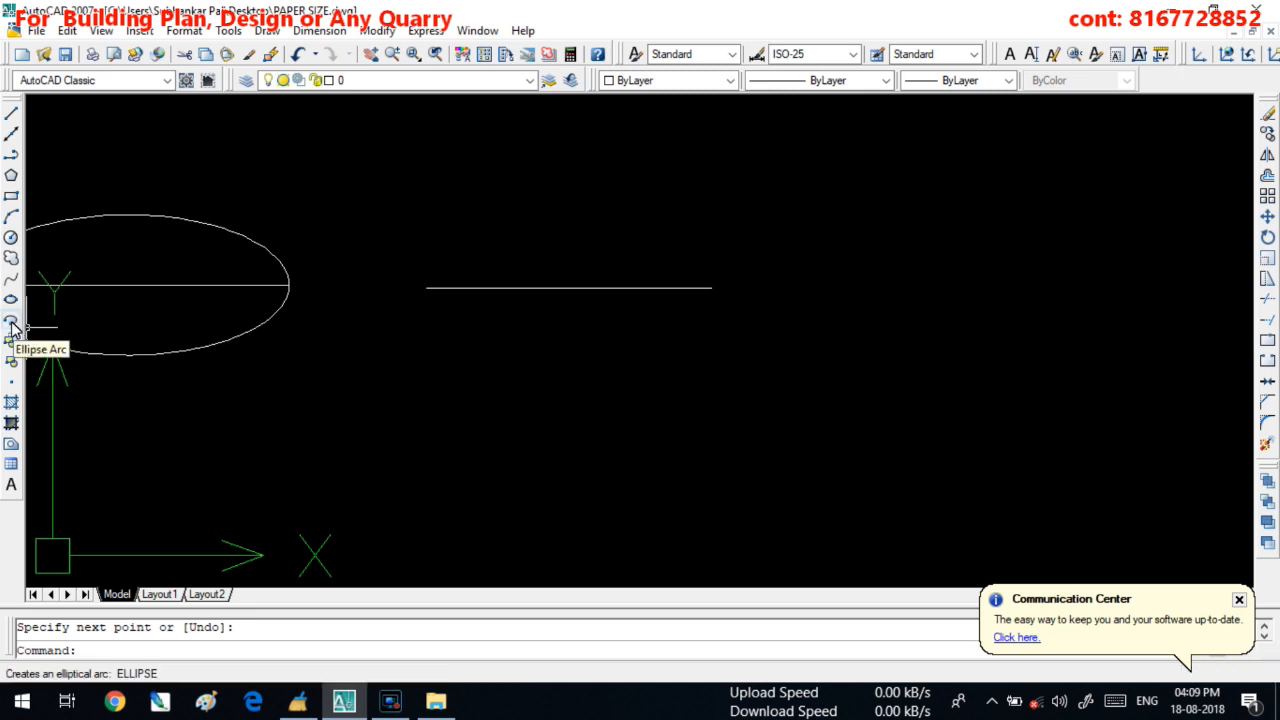
left_click(12, 325)
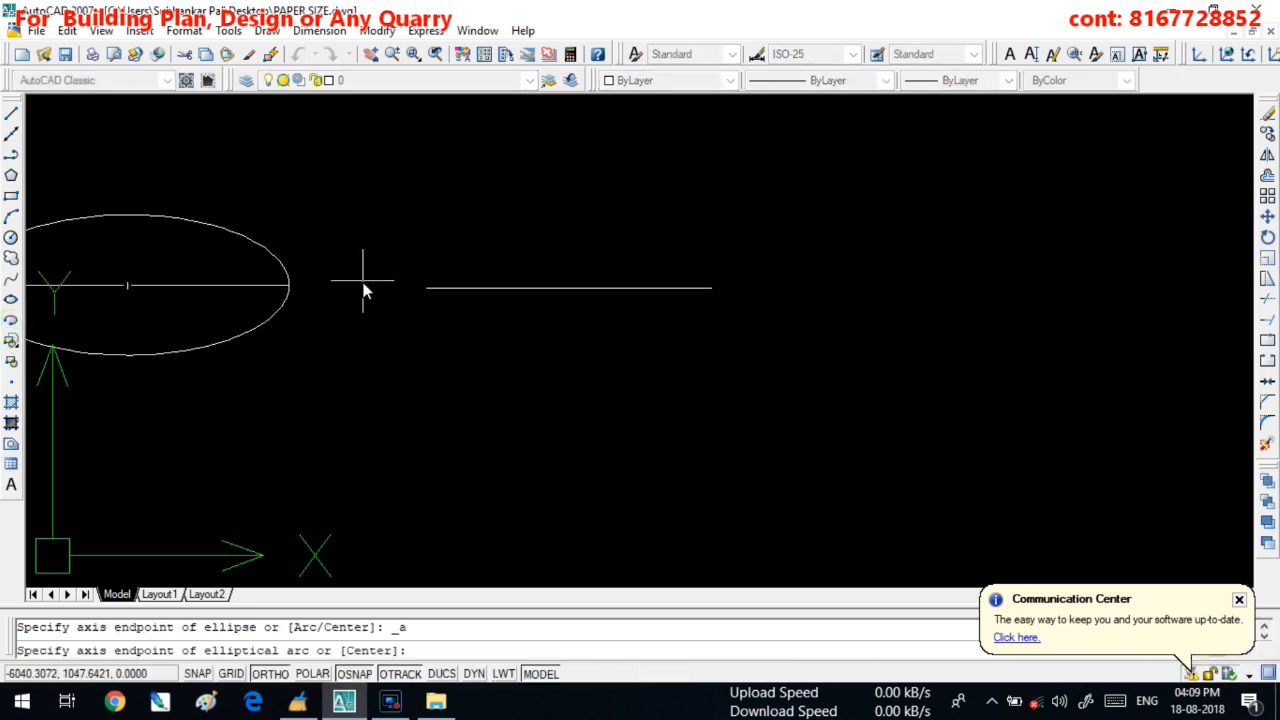
left_click(428, 291)
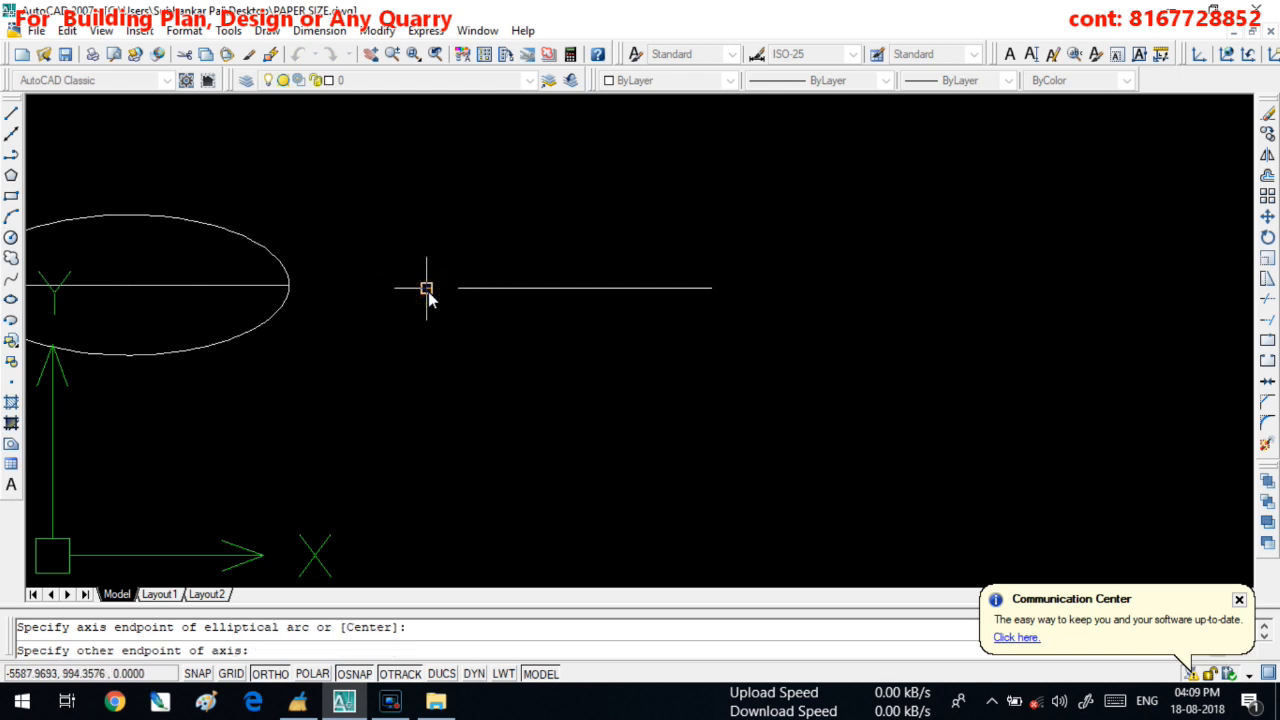
left_click(712, 289)
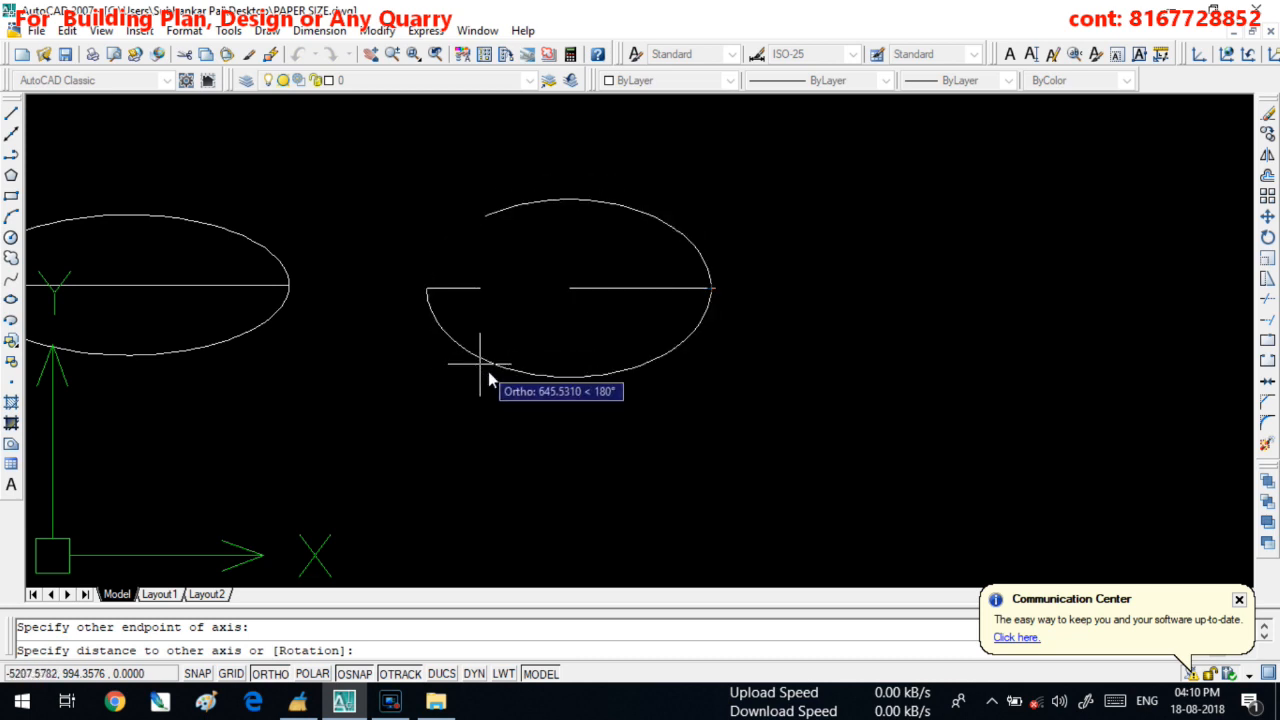
left_click(574, 388)
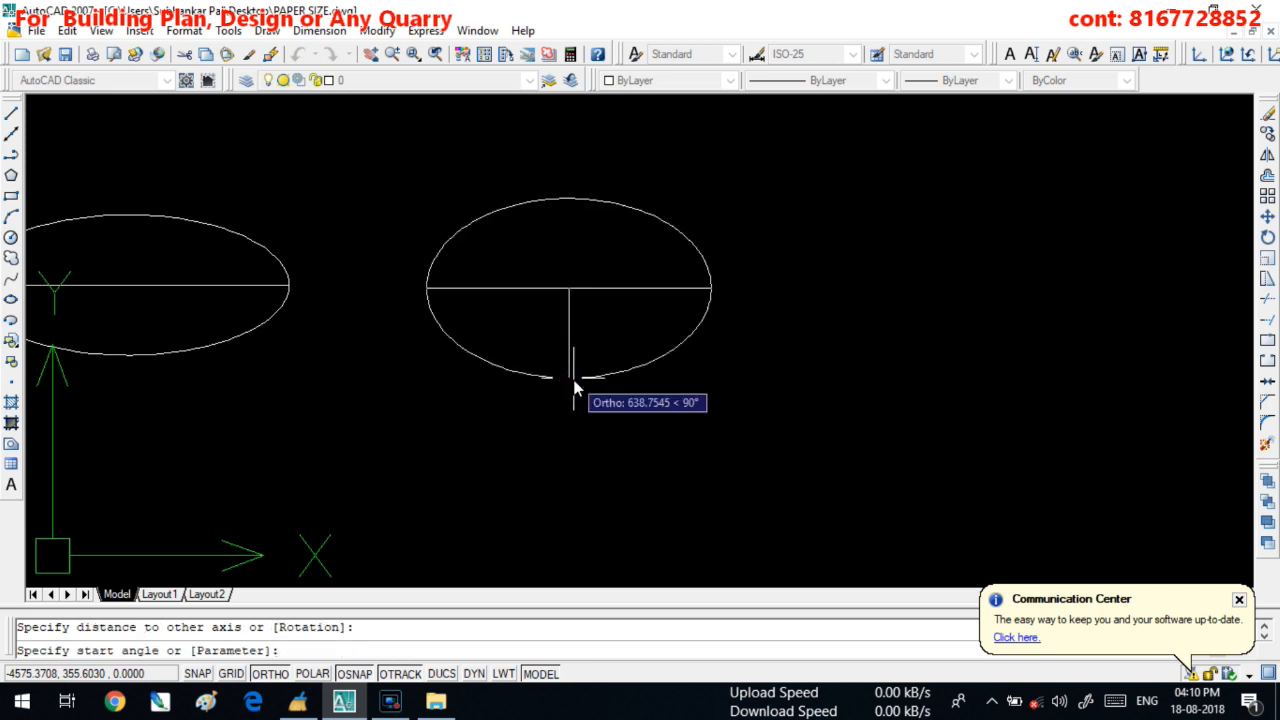
- Using the Parameter option, run the elliptical arc counterclockwise from the line's right endpoint to the lower-left part of the ellipse, with Ortho off
key("Return")
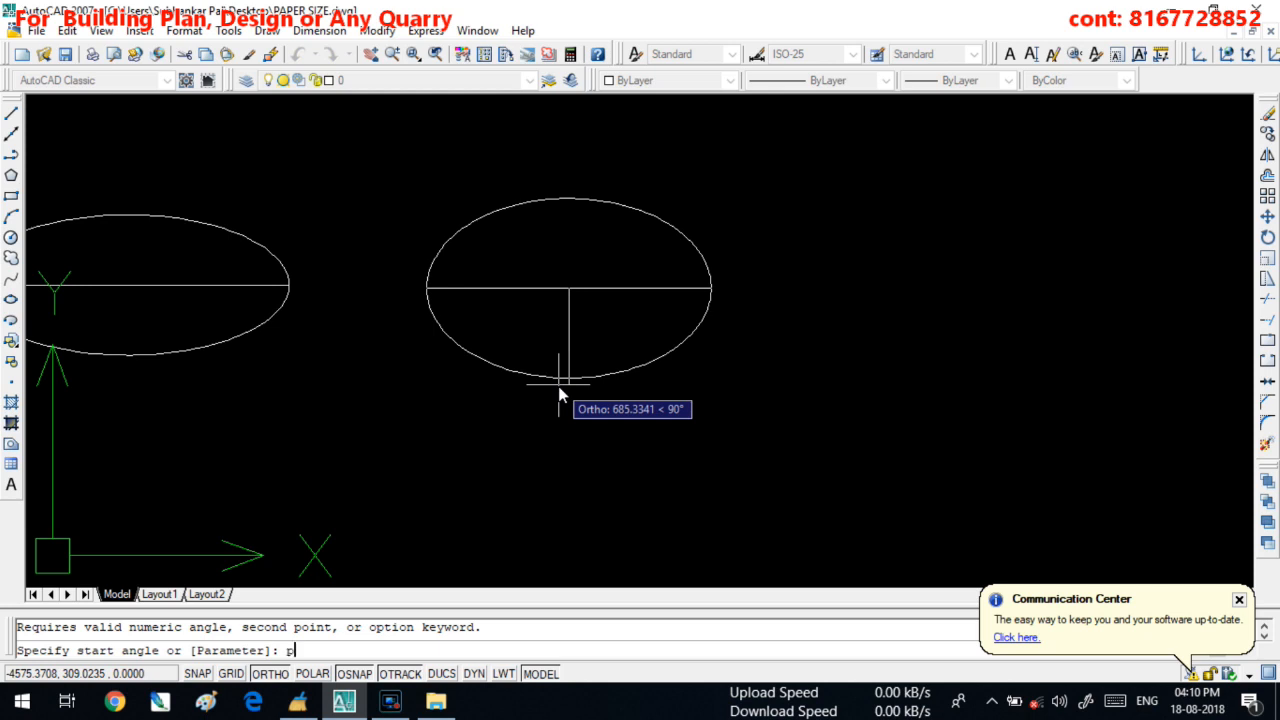
key("Return")
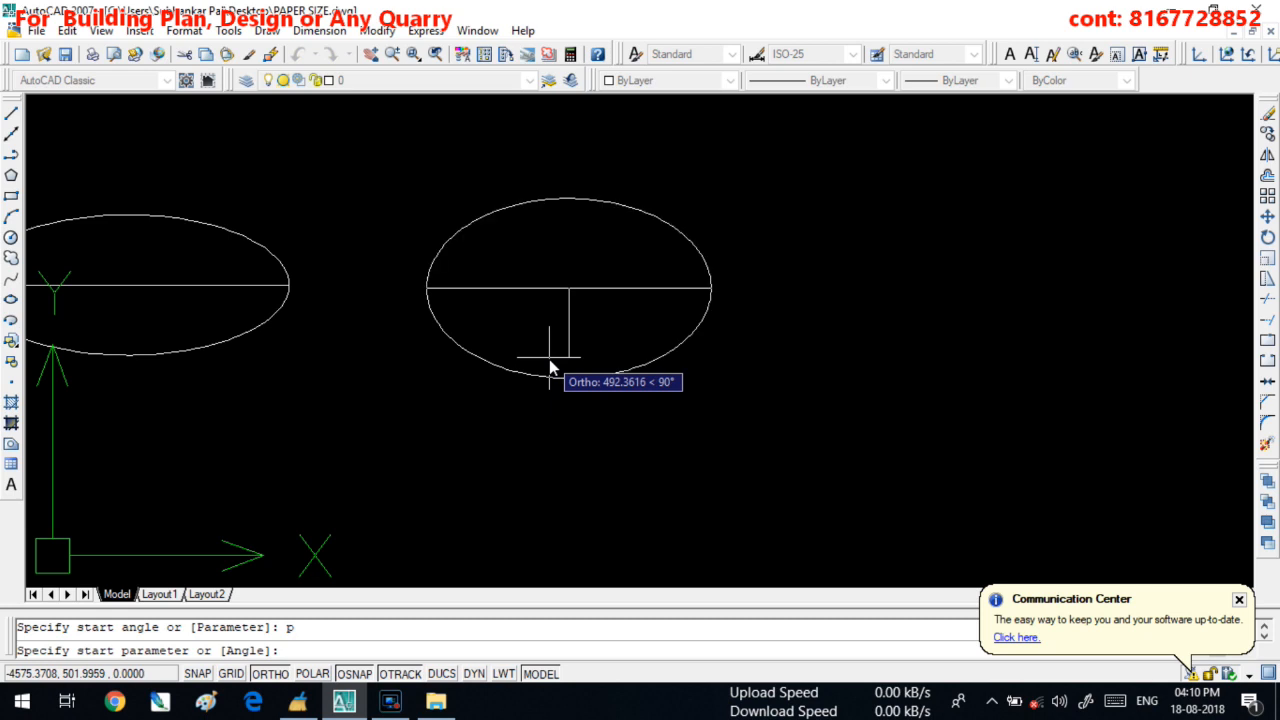
left_click(712, 289)
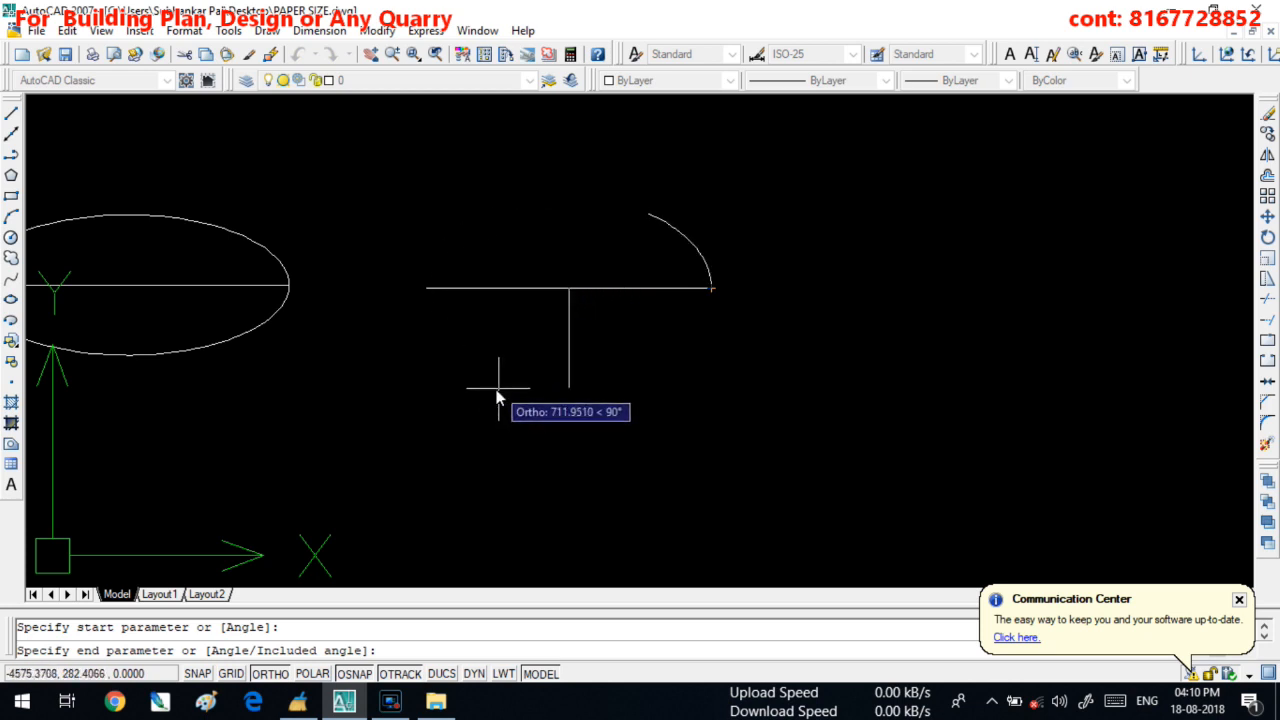
key("F8")
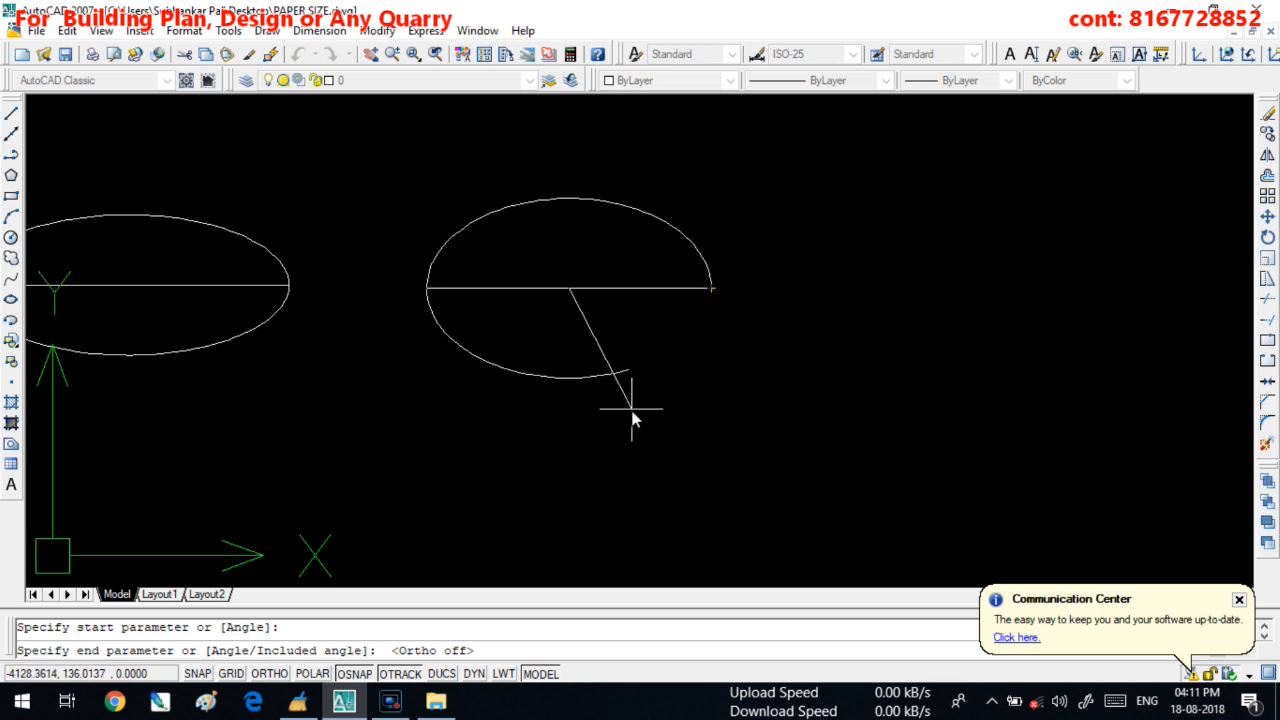
left_click(500, 408)
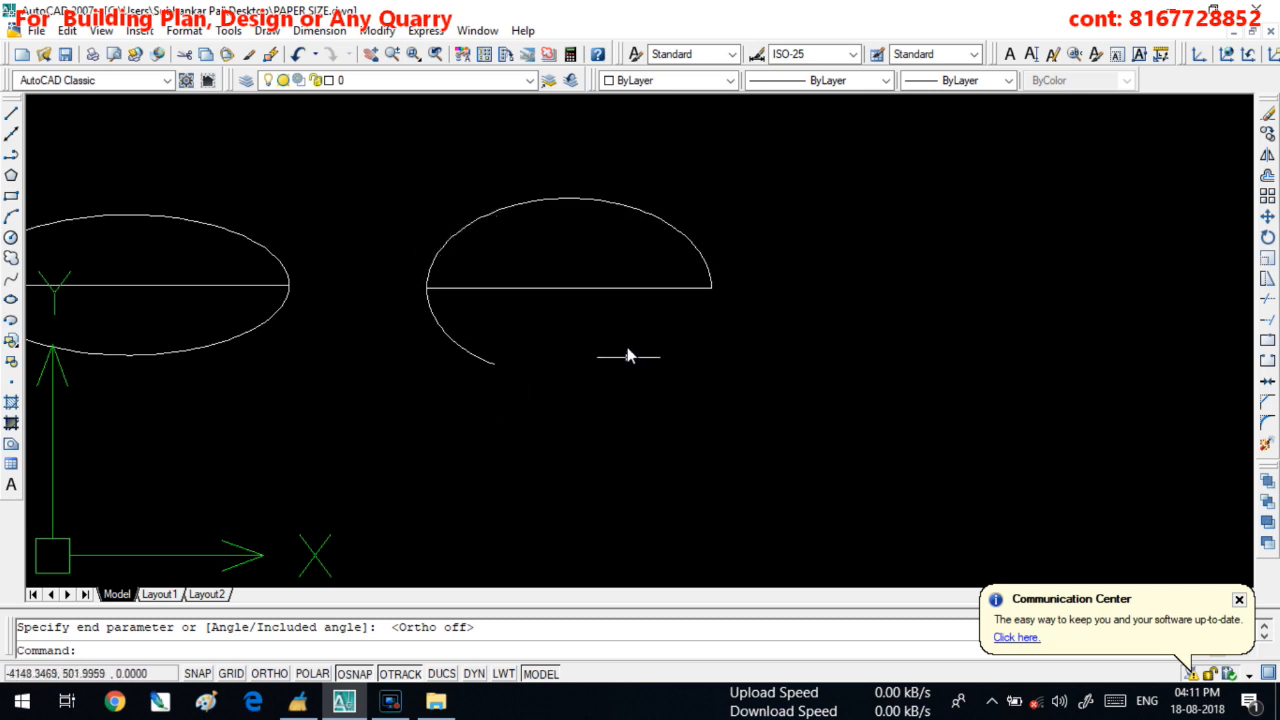
middle_click_drag(629, 354, 551, 372)
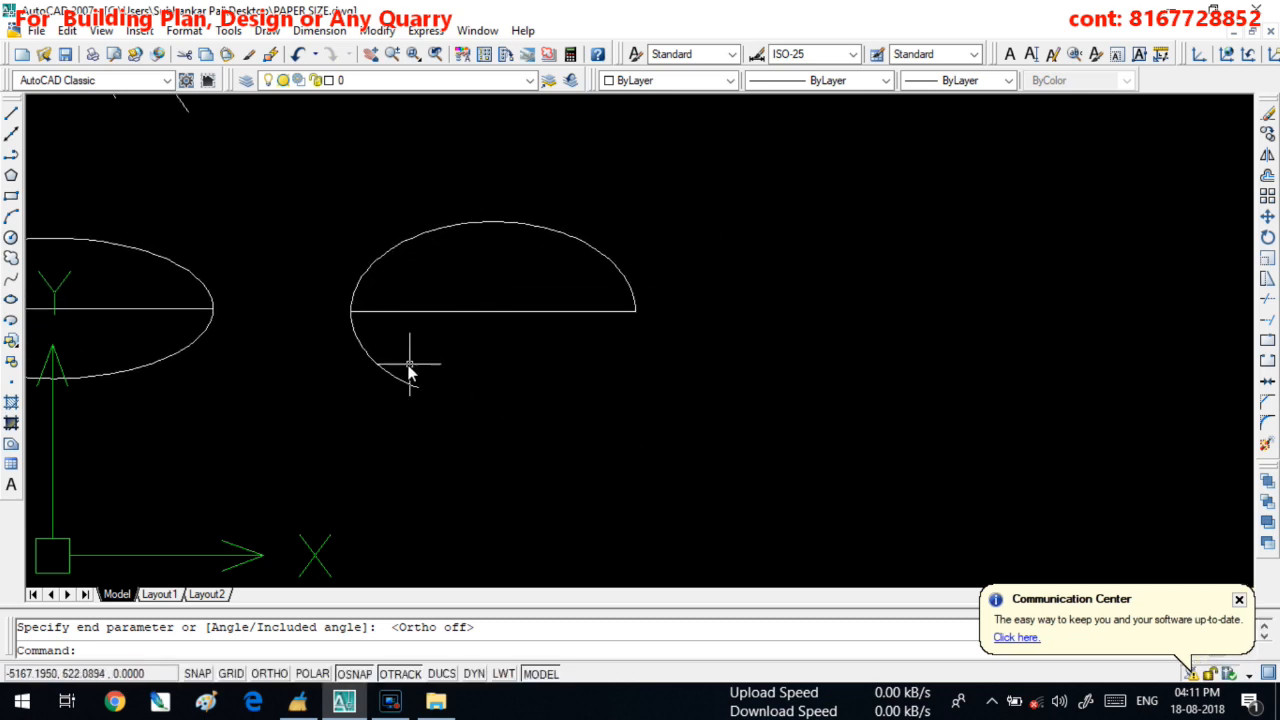